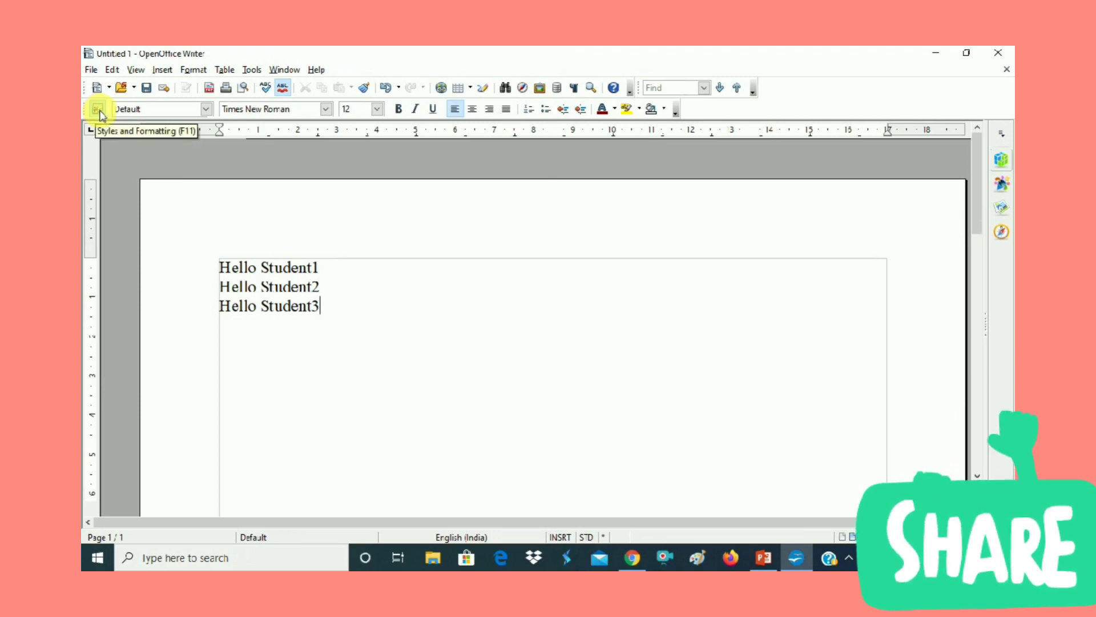
Open the Styles and Formatting window for the document.
left_click(98, 110)
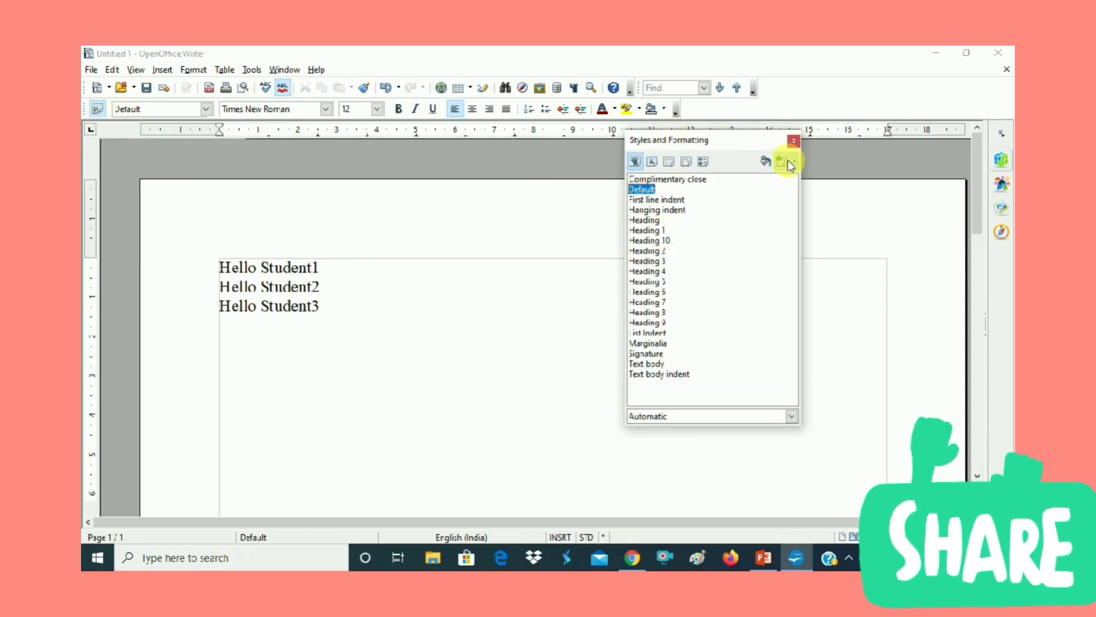
left_click(793, 140)
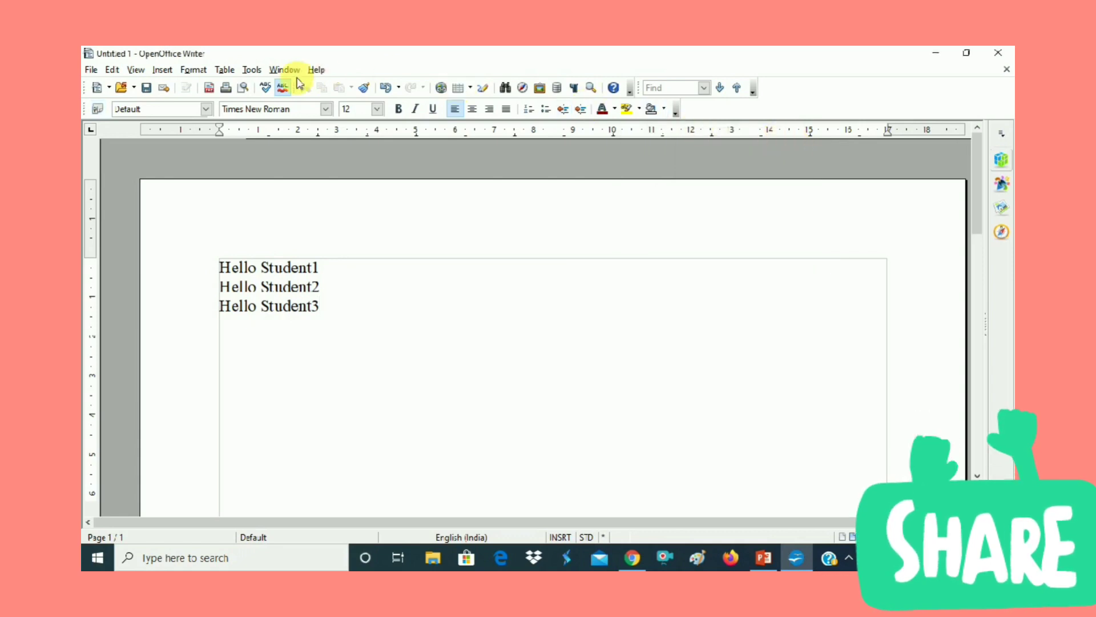
left_click(194, 71)
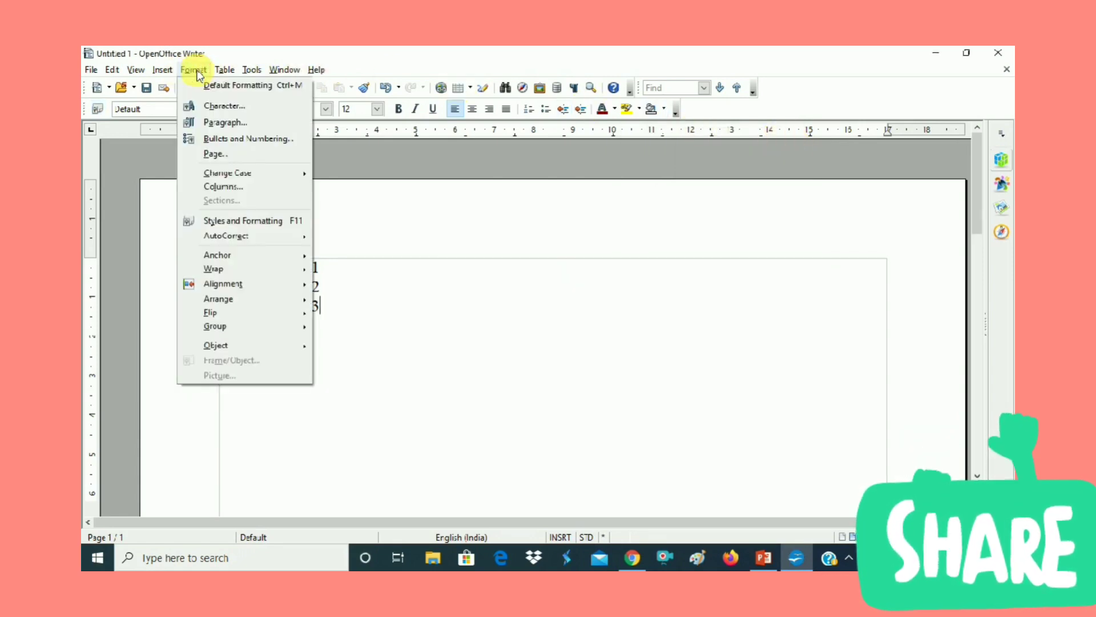
left_click(239, 222)
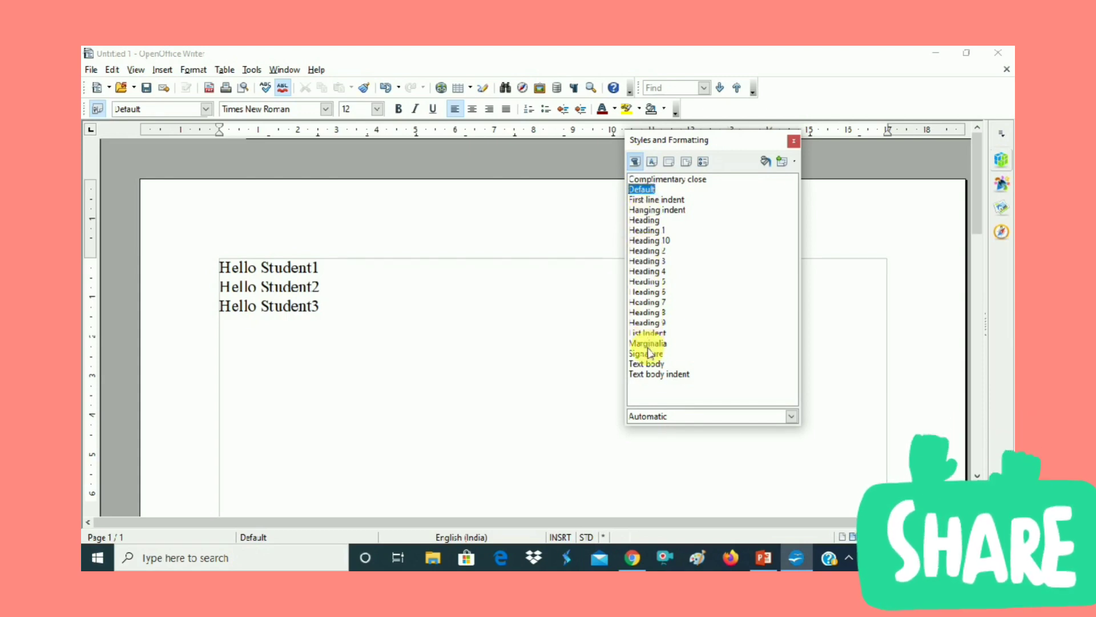
Look through the character, frame, page and list style categories and return to the paragraph styles.
left_click(653, 162)
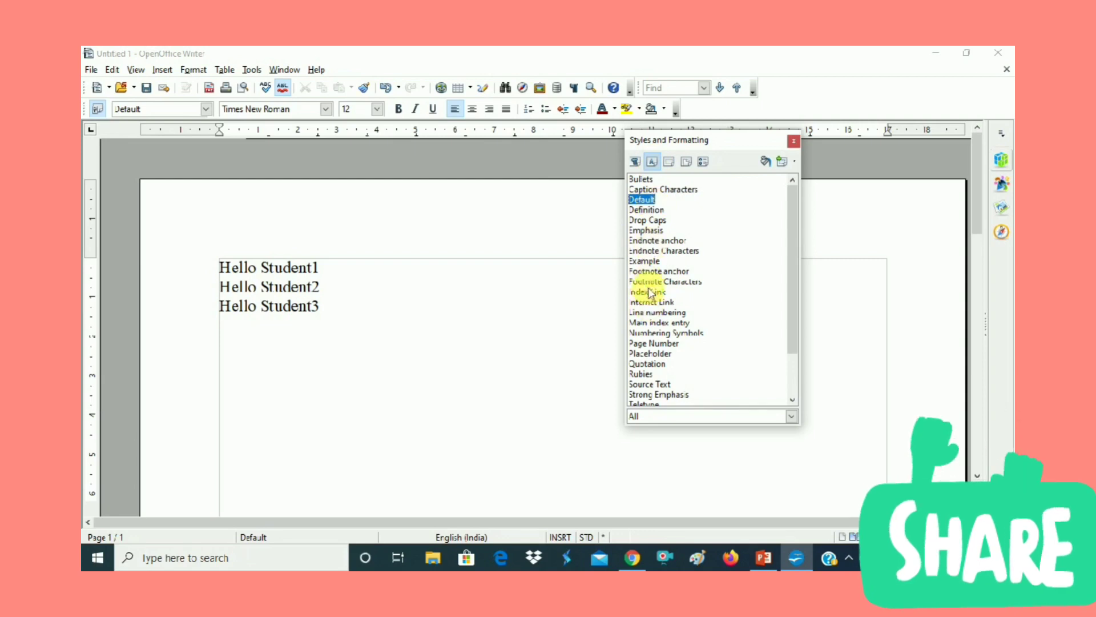
left_click(673, 163)
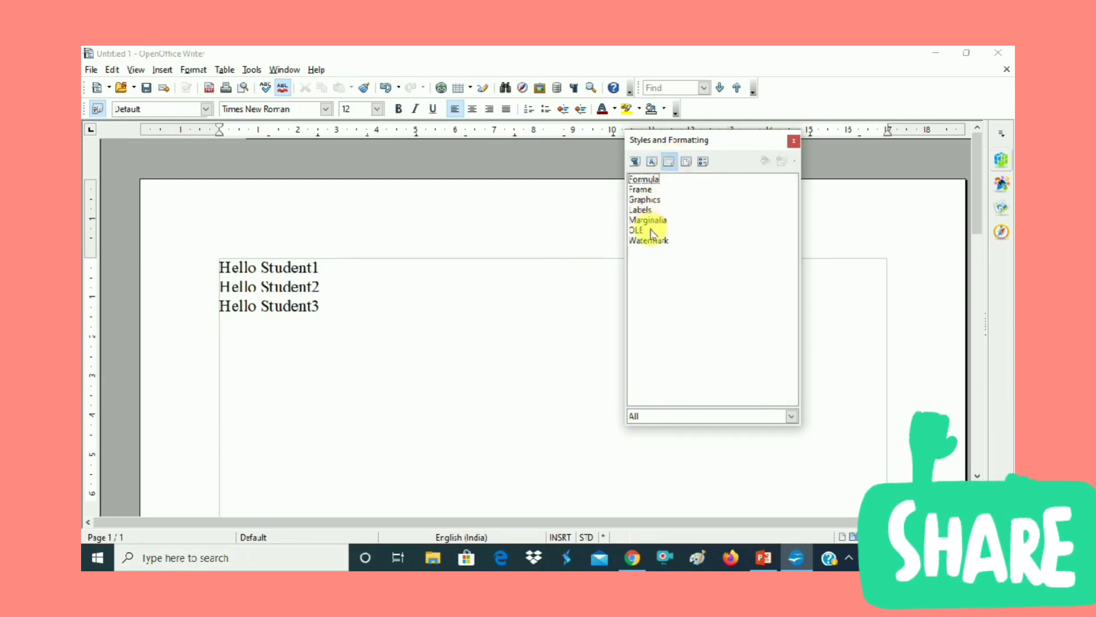
left_click(688, 161)
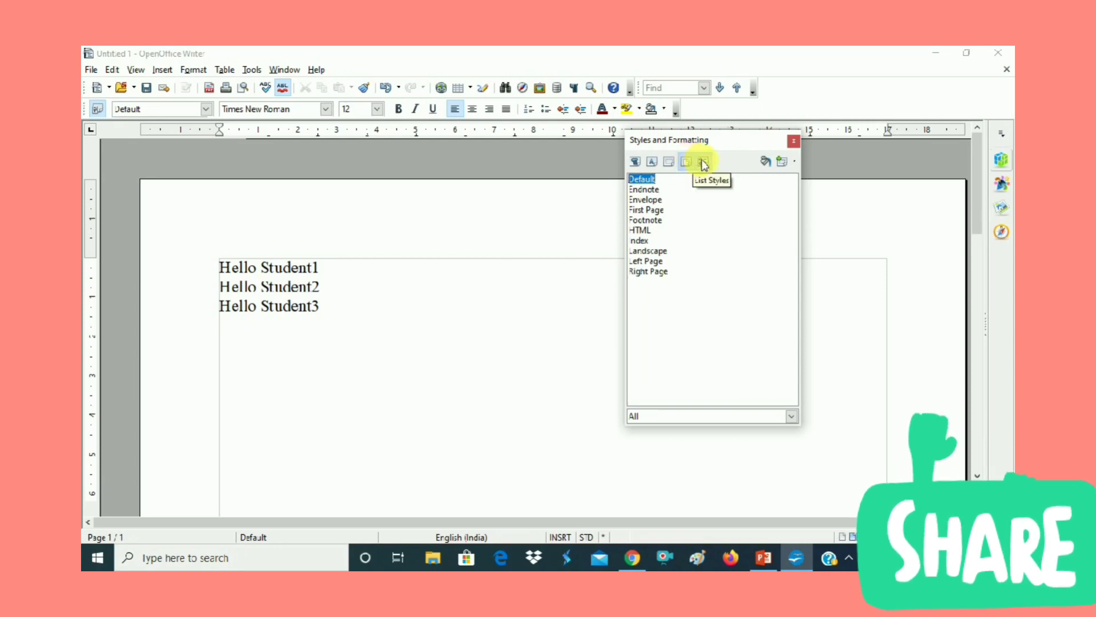
left_click(704, 164)
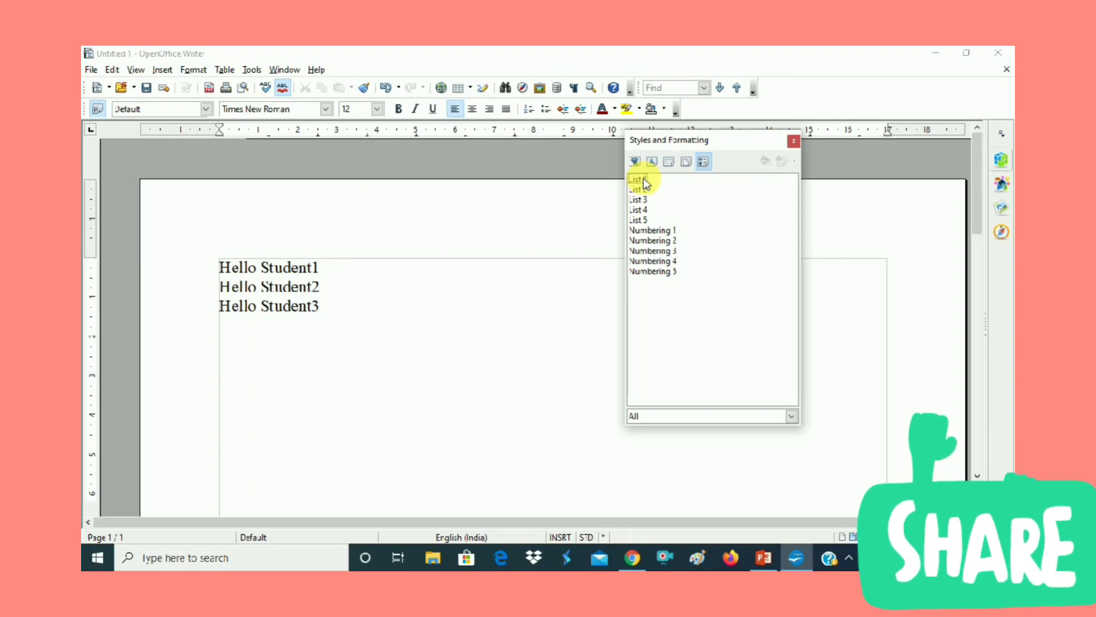
left_click(636, 163)
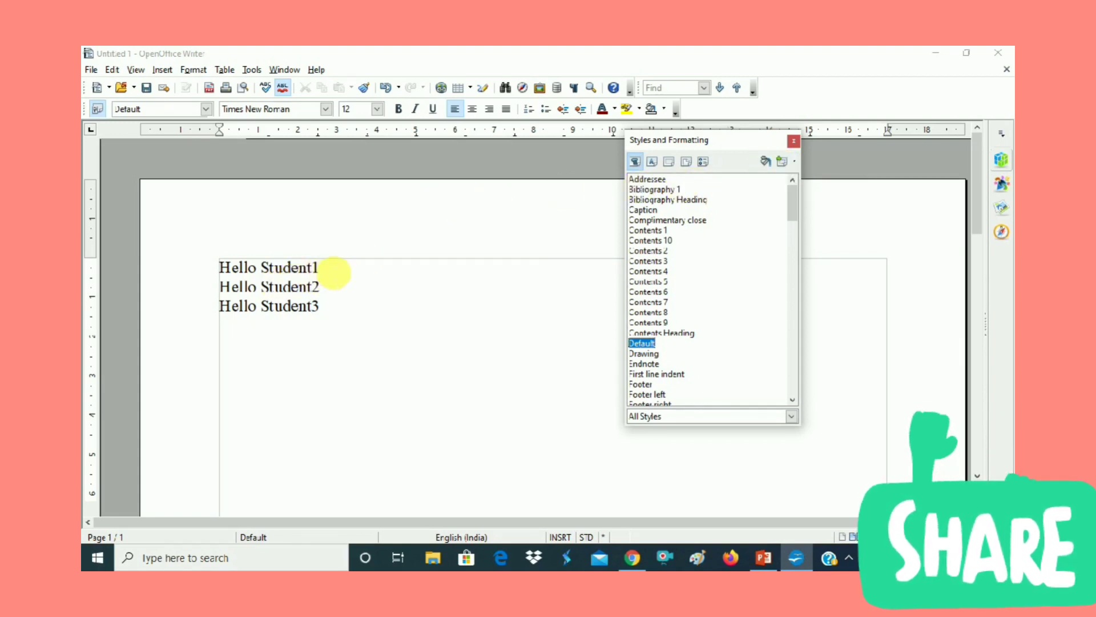
Try the Contents 10 and Drawing paragraph styles in turn on the "Hello Student1" line.
left_click_drag(320, 267, 219, 267)
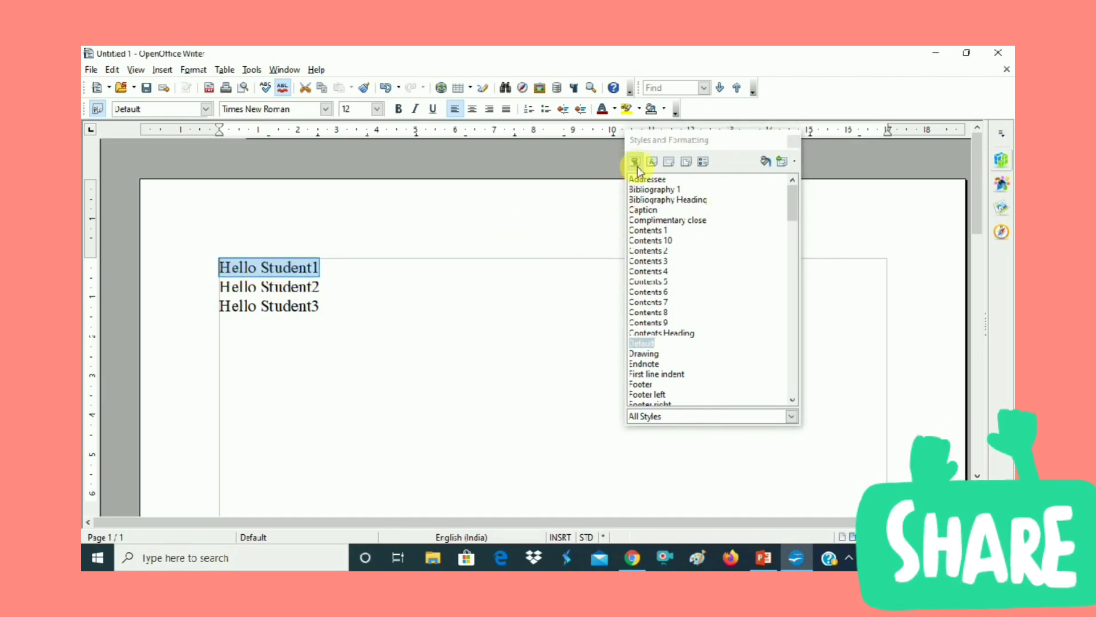
left_click(654, 231)
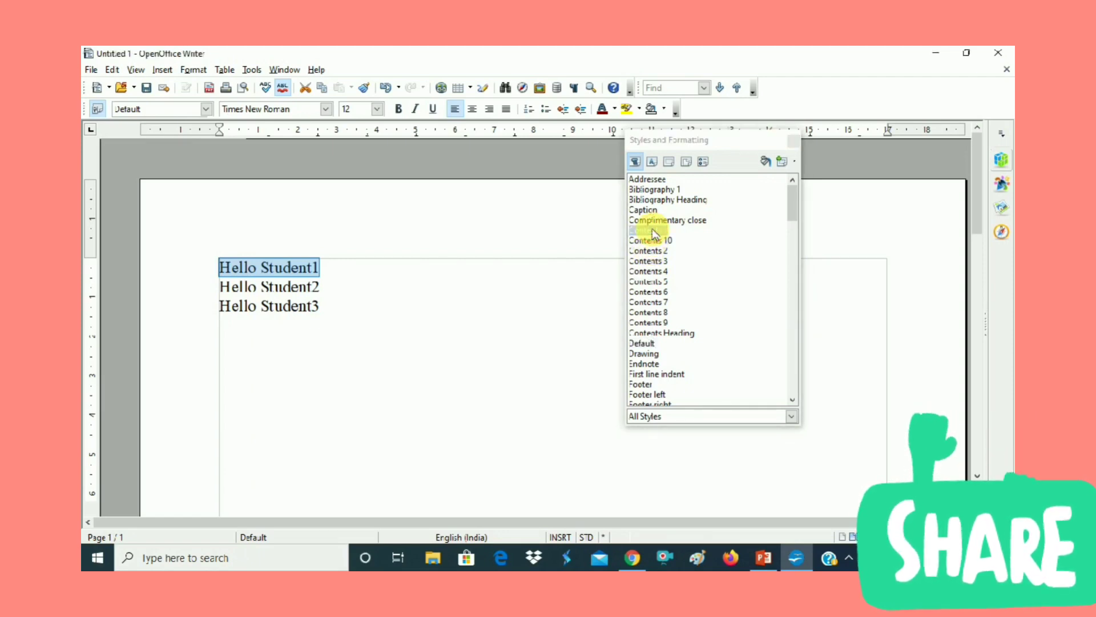
double_click(654, 241)
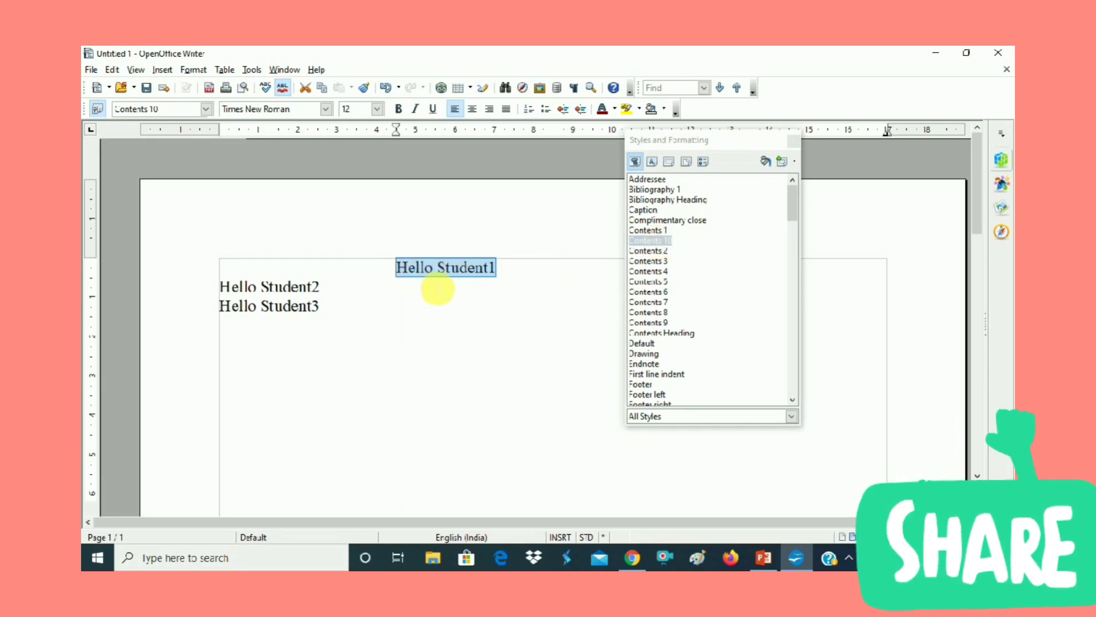
left_click(655, 355)
double_click(654, 355)
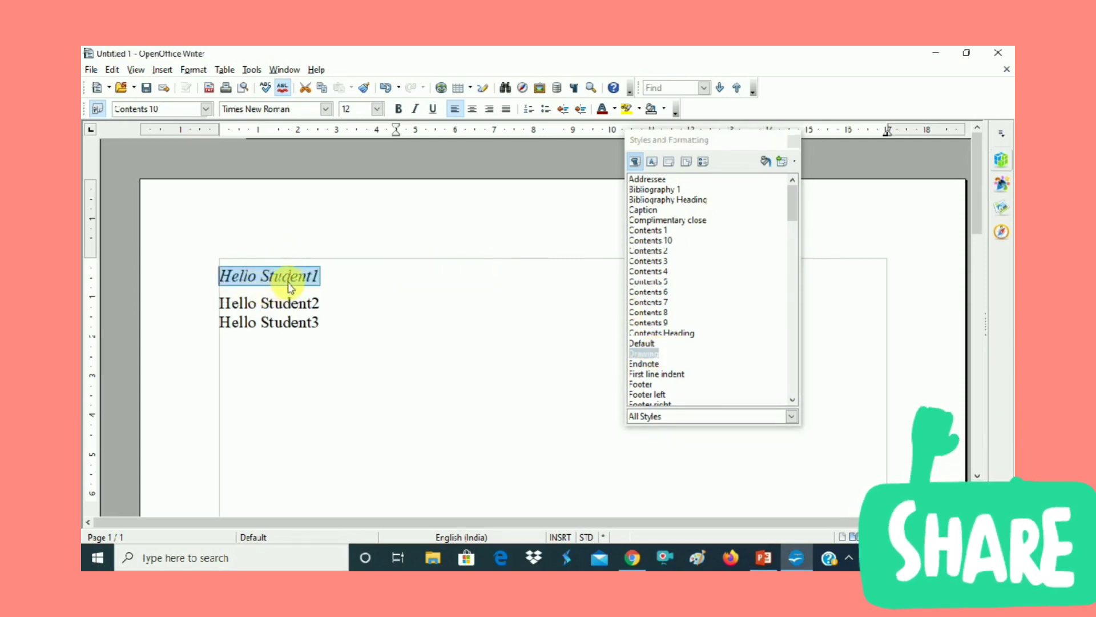
Try the Heading 1 and Heading 5 paragraph styles in turn on the "Hello Student1" line.
left_click(794, 206)
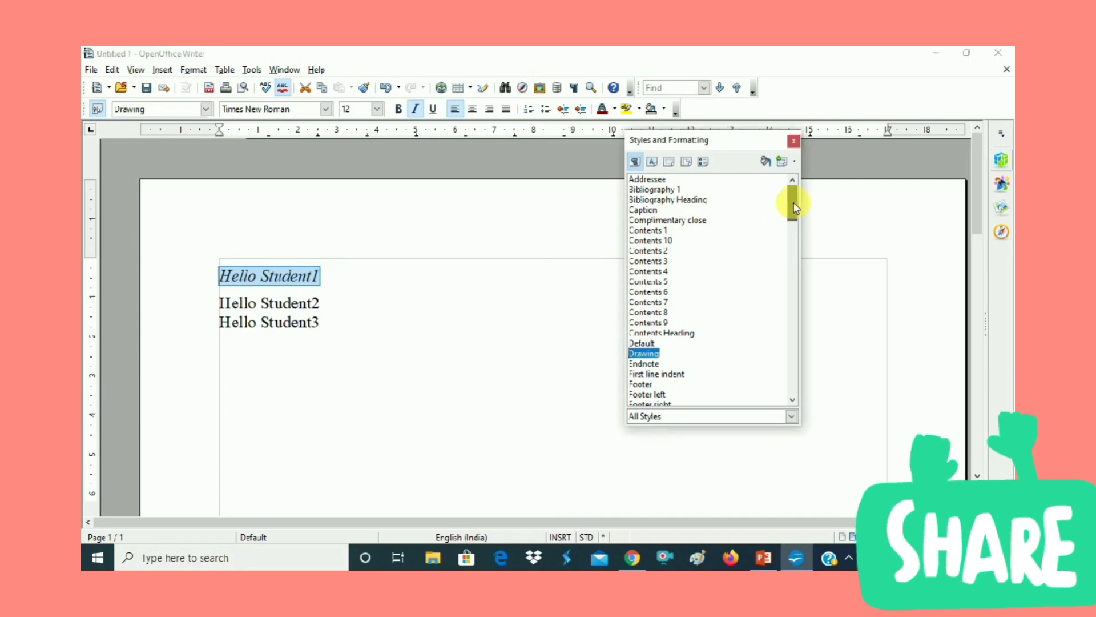
left_click_drag(794, 206, 796, 227)
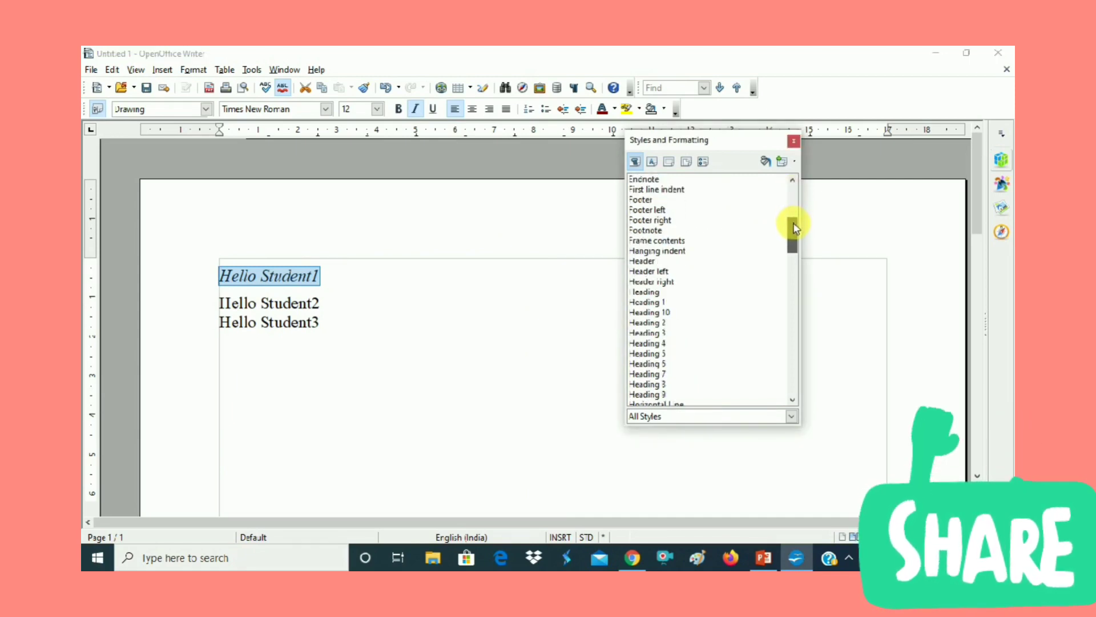
double_click(652, 302)
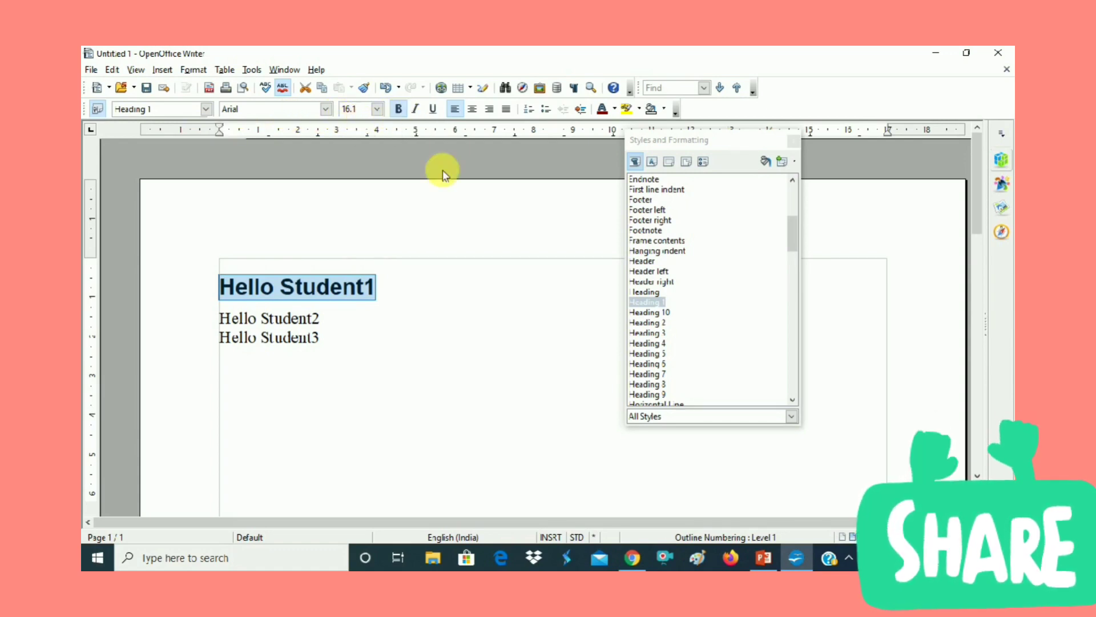
double_click(648, 354)
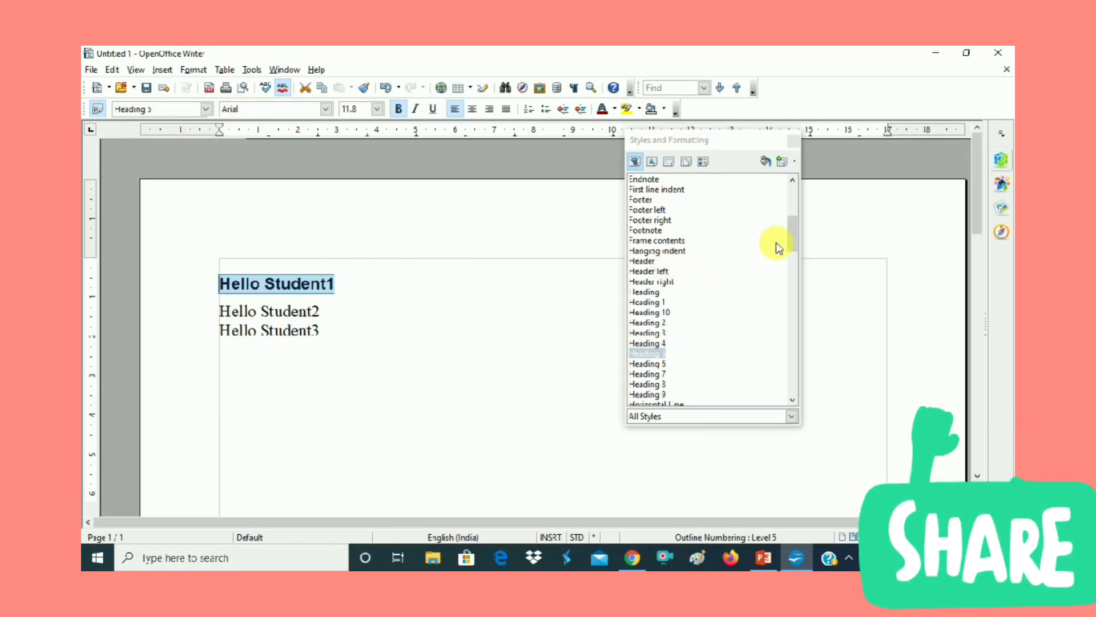
Try the Index Separator and List 1 Cont. paragraph styles in turn on the "Hello Student1" line.
left_click_drag(791, 241, 798, 275)
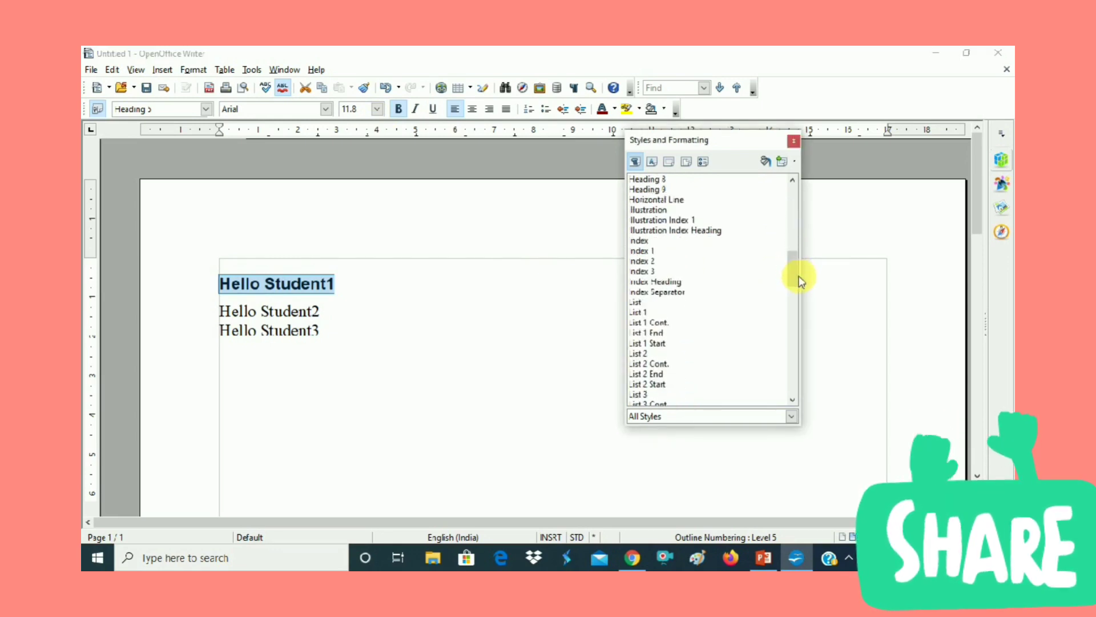
double_click(668, 293)
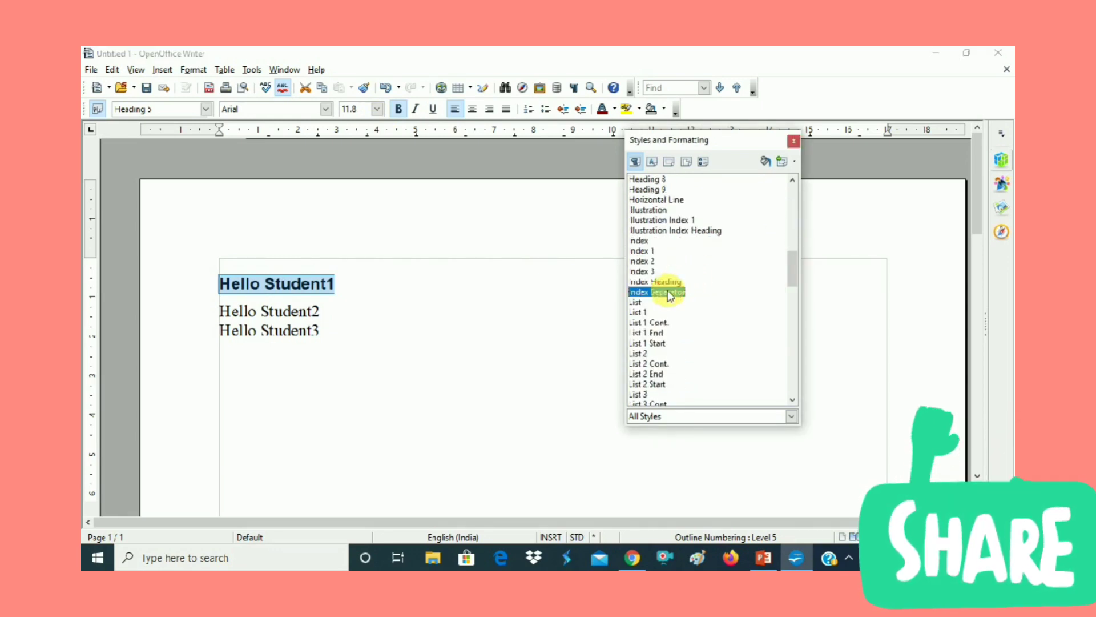
double_click(645, 323)
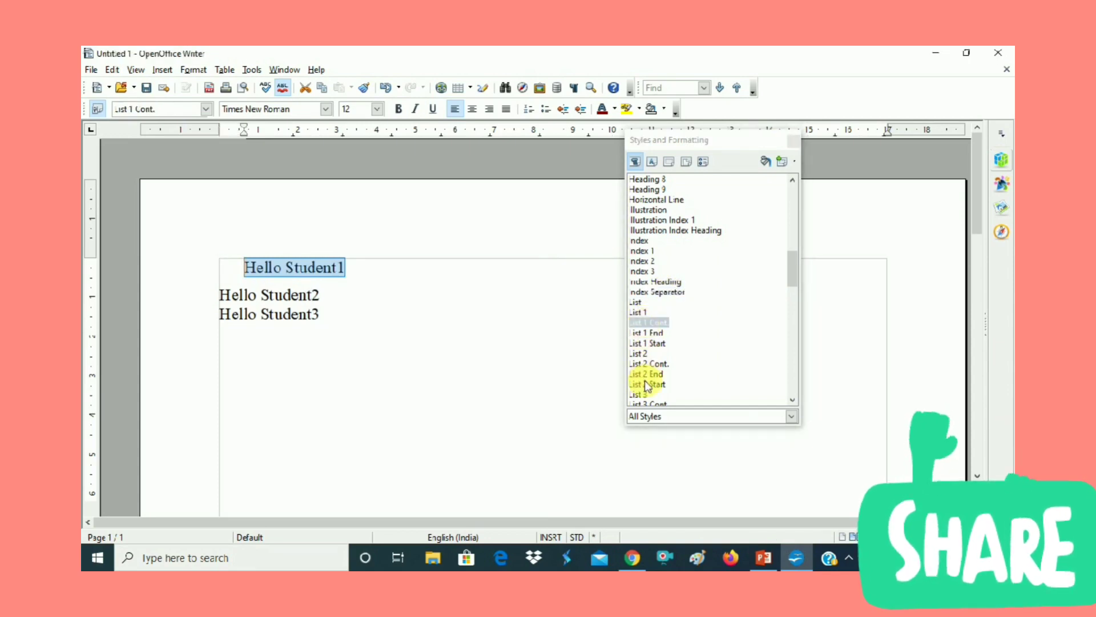
Try the Footer paragraph style on the selected "Hello Student1" line.
left_click_drag(792, 267, 791, 228)
left_click(642, 222)
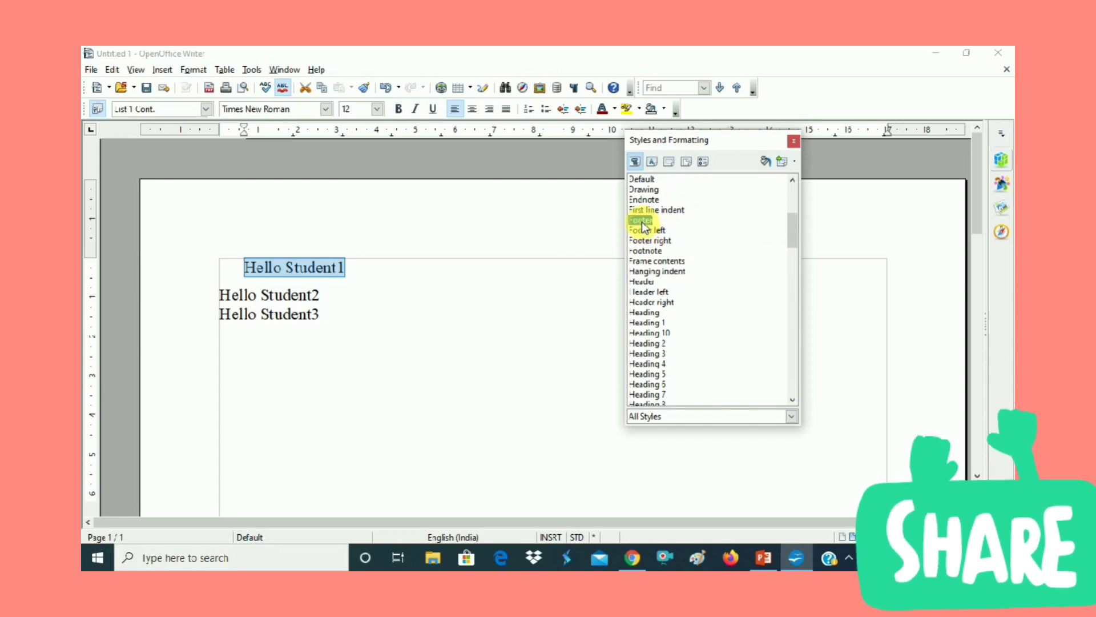
double_click(642, 225)
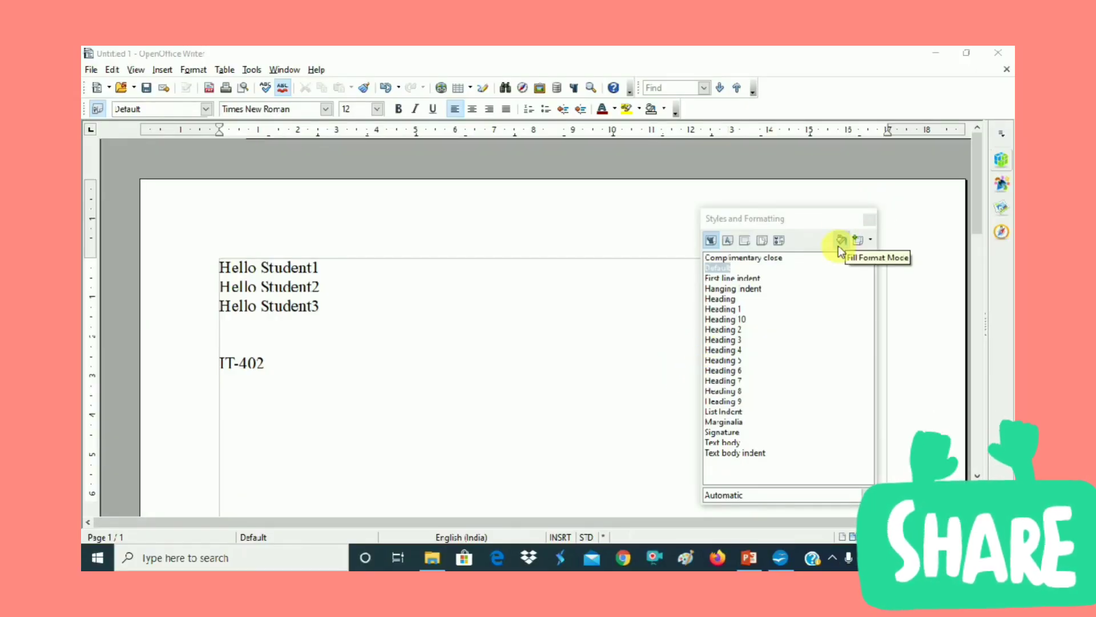
left_click(839, 245)
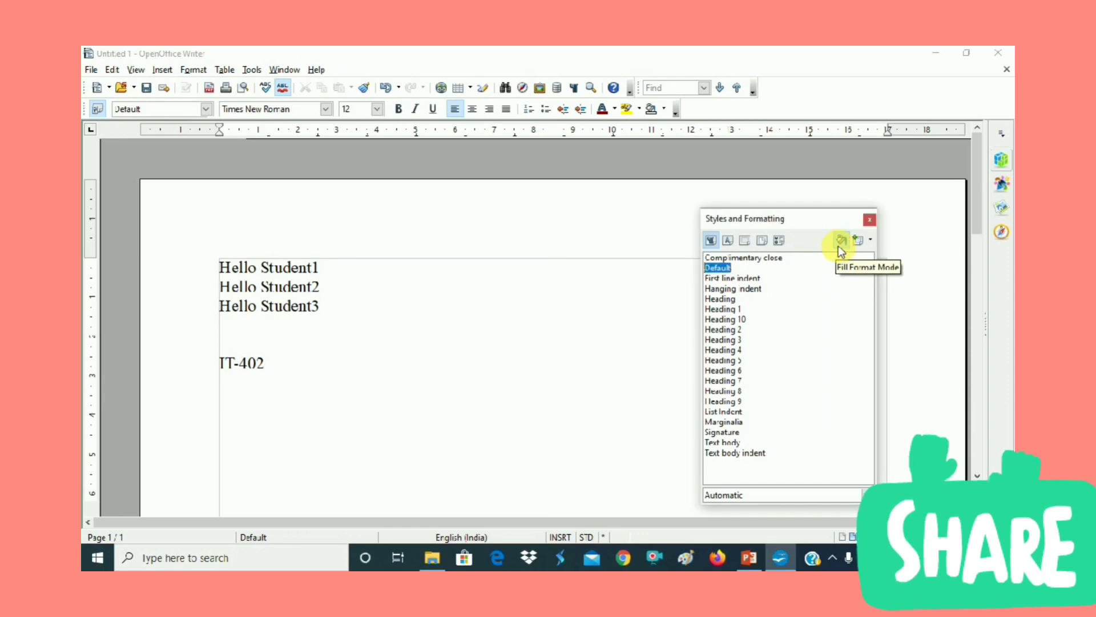
left_click(724, 339)
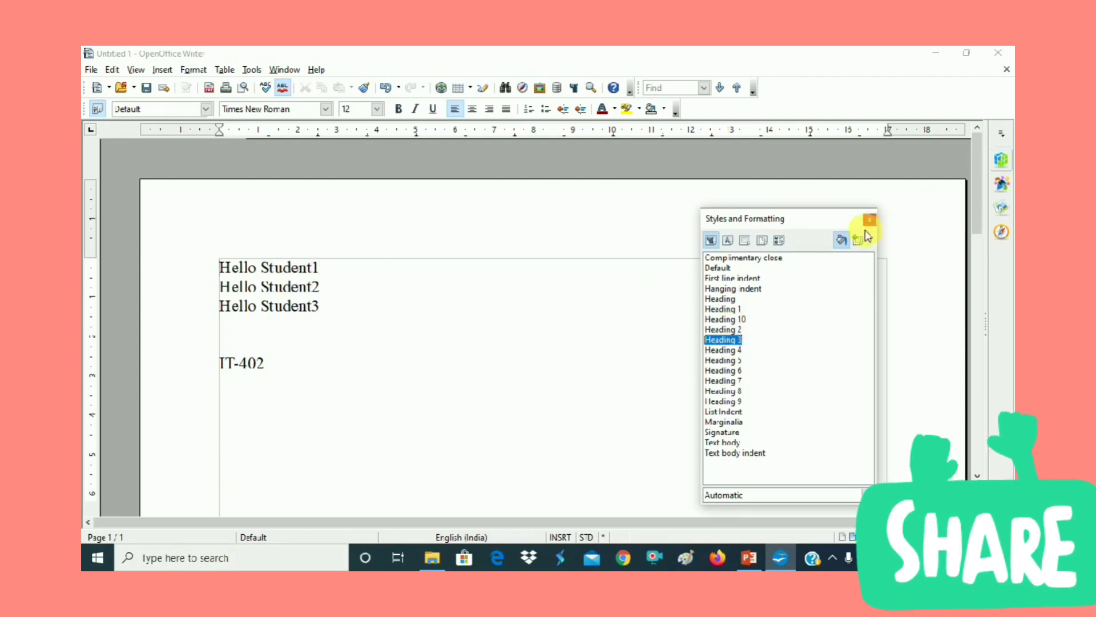
left_click(841, 239)
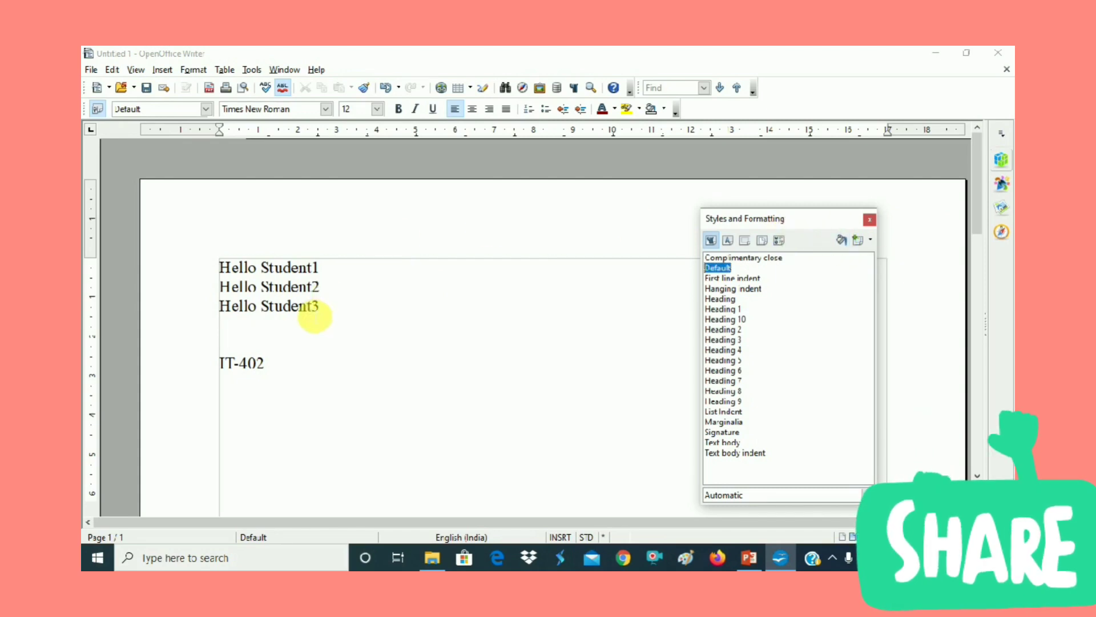
Apply the Heading 3 paragraph style to the "Hello Student3" line.
left_click(323, 310)
left_click(221, 313, "shift")
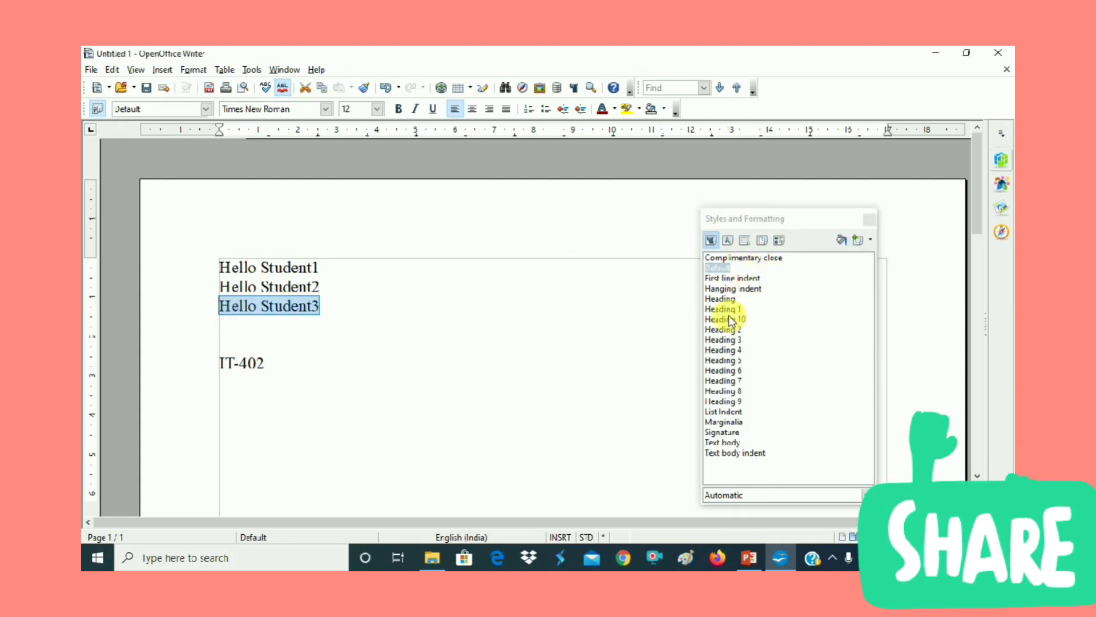
double_click(726, 340)
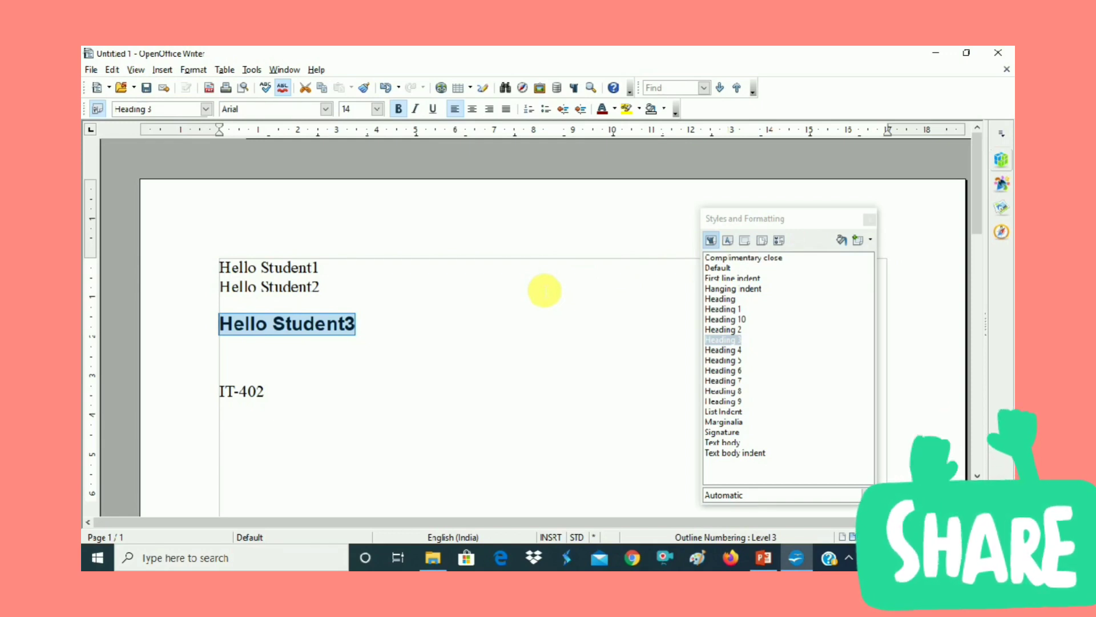
Use Fill Format Mode to copy the Heading 3 style to the "IT-402" and "Hello Student2" lines, and switch the mode off.
left_click(844, 240)
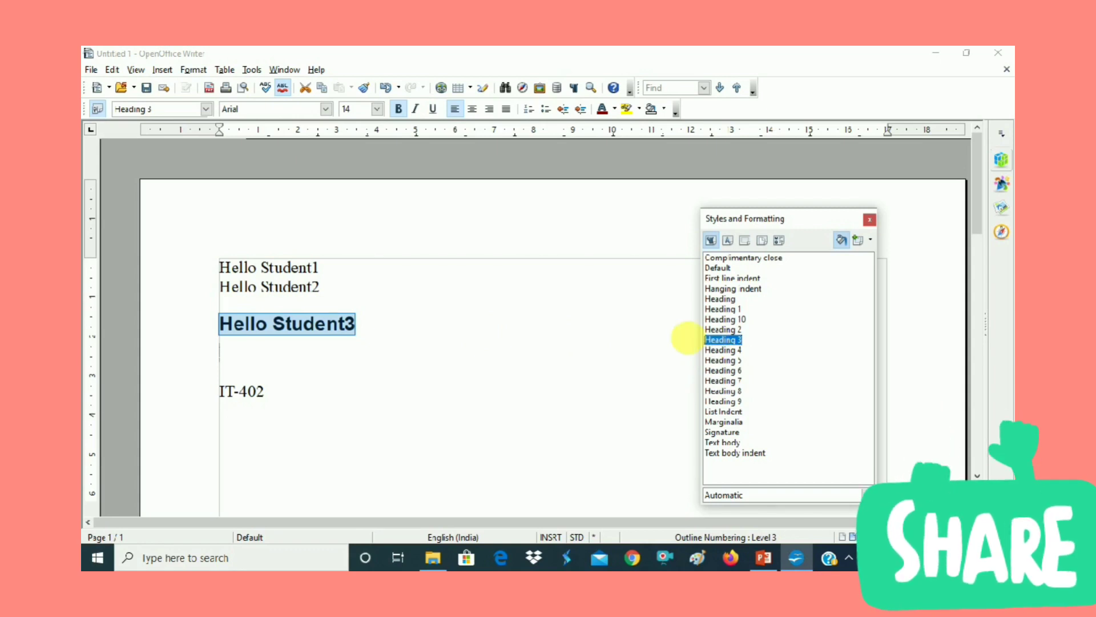
left_click_drag(282, 405, 221, 398)
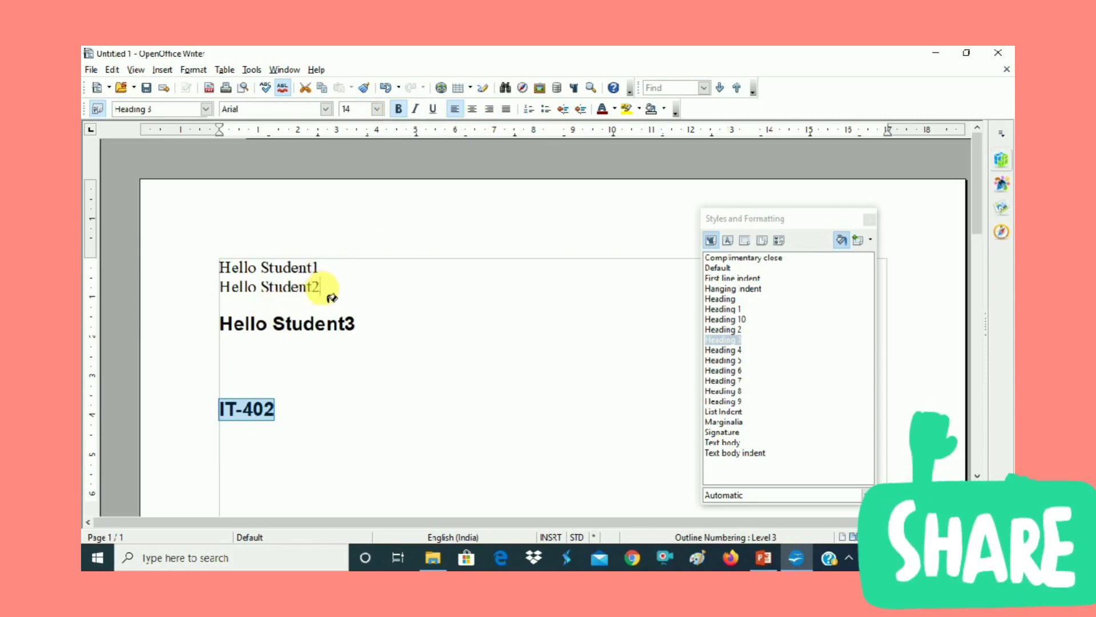
left_click_drag(331, 297, 221, 302)
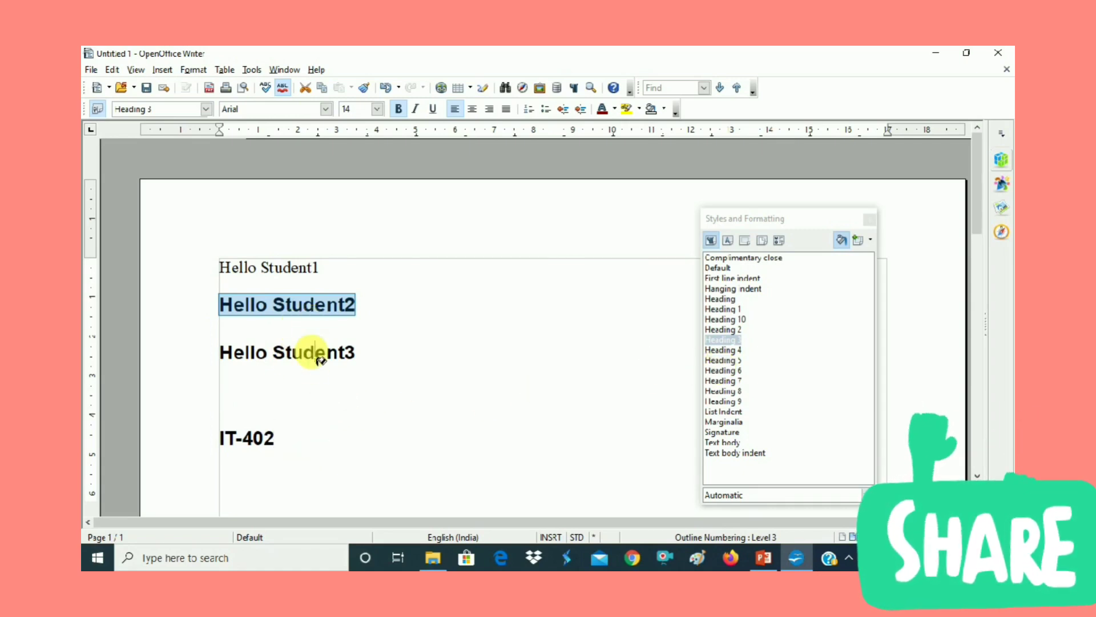
left_click(313, 440)
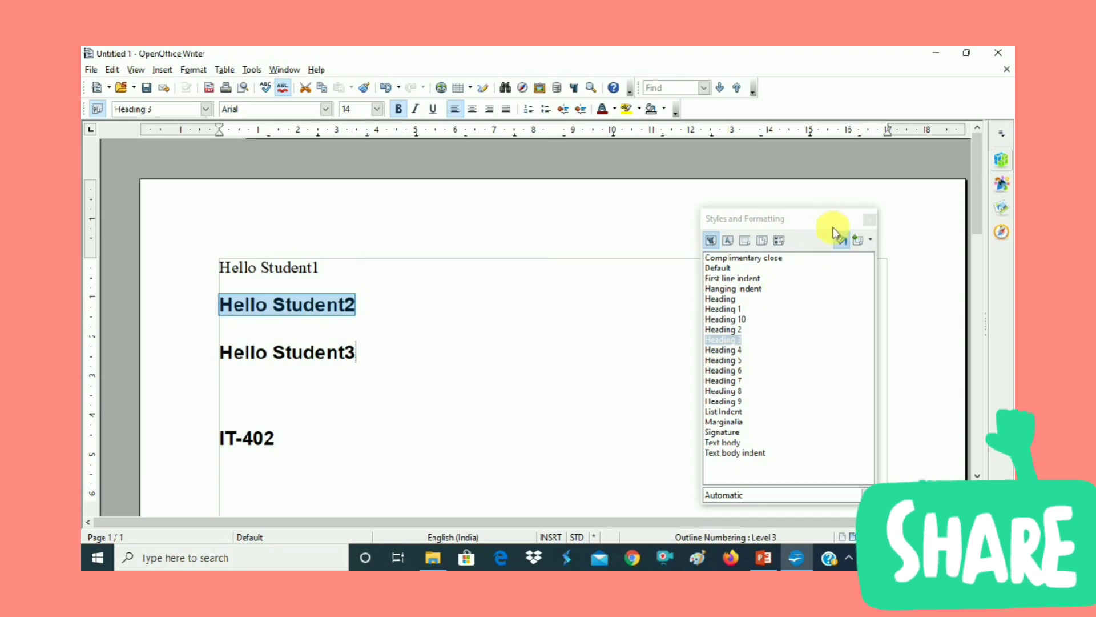
left_click(840, 243)
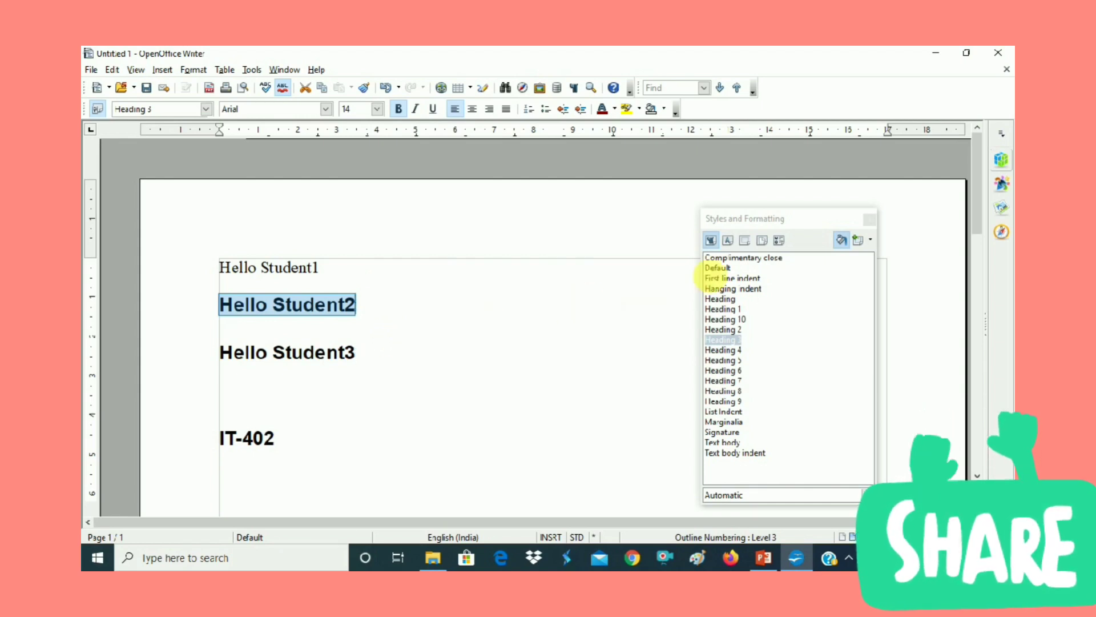
left_click(837, 246)
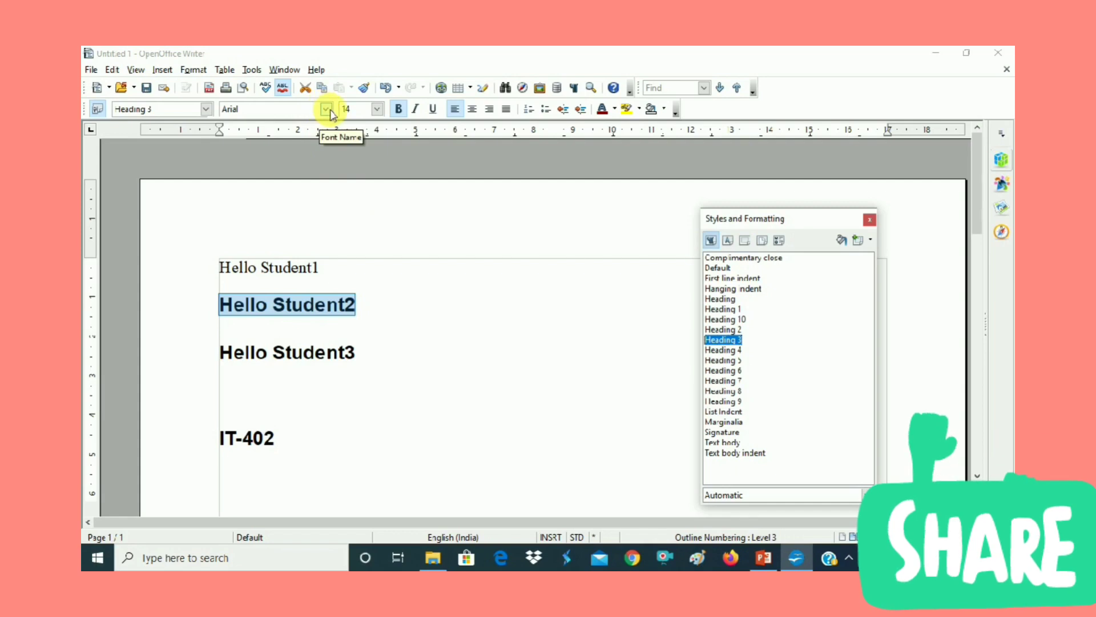
Set the font of the selected "Hello Student2" line to Franklin Gothic Medium Cond and clear the selection.
left_click(326, 110)
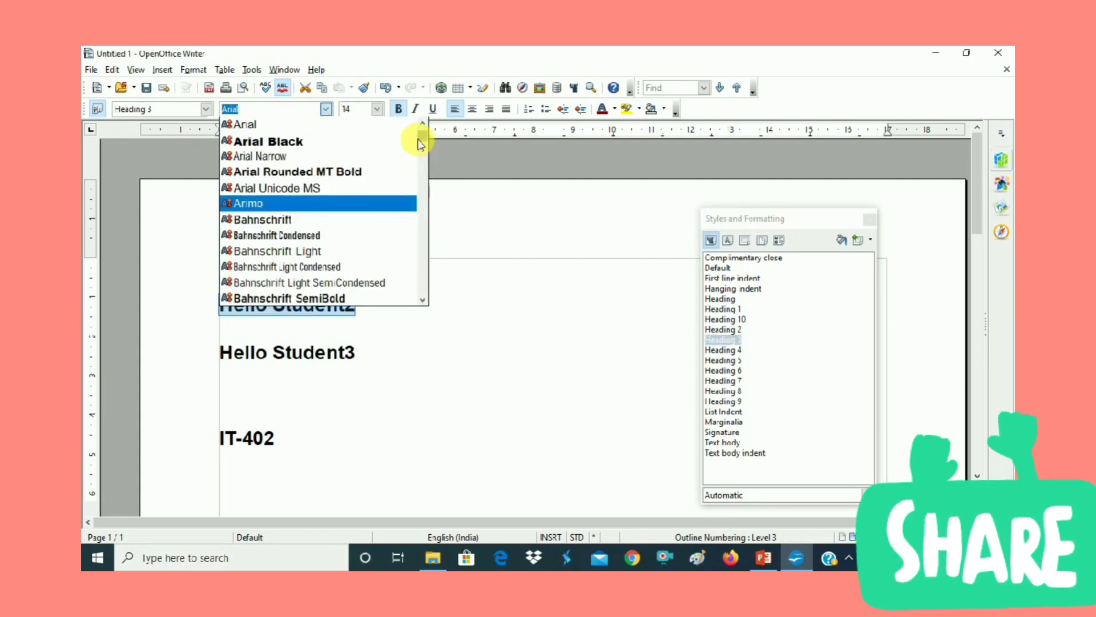
left_click_drag(420, 142, 420, 171)
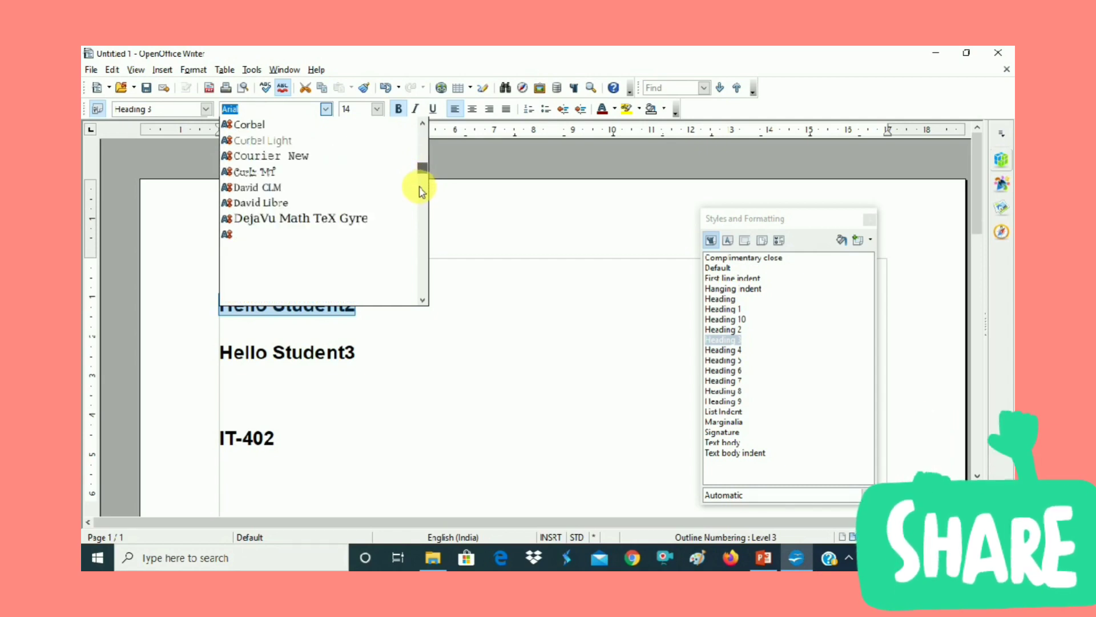
scroll(252, 174, "down", 8)
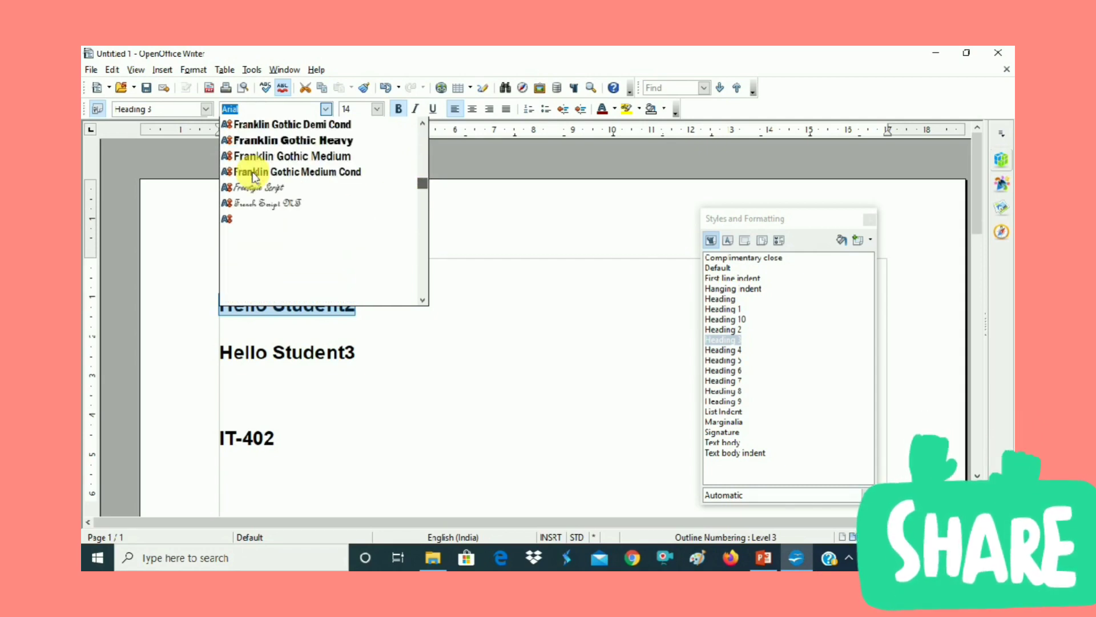
scroll(260, 185, "up", 2)
left_click(258, 187)
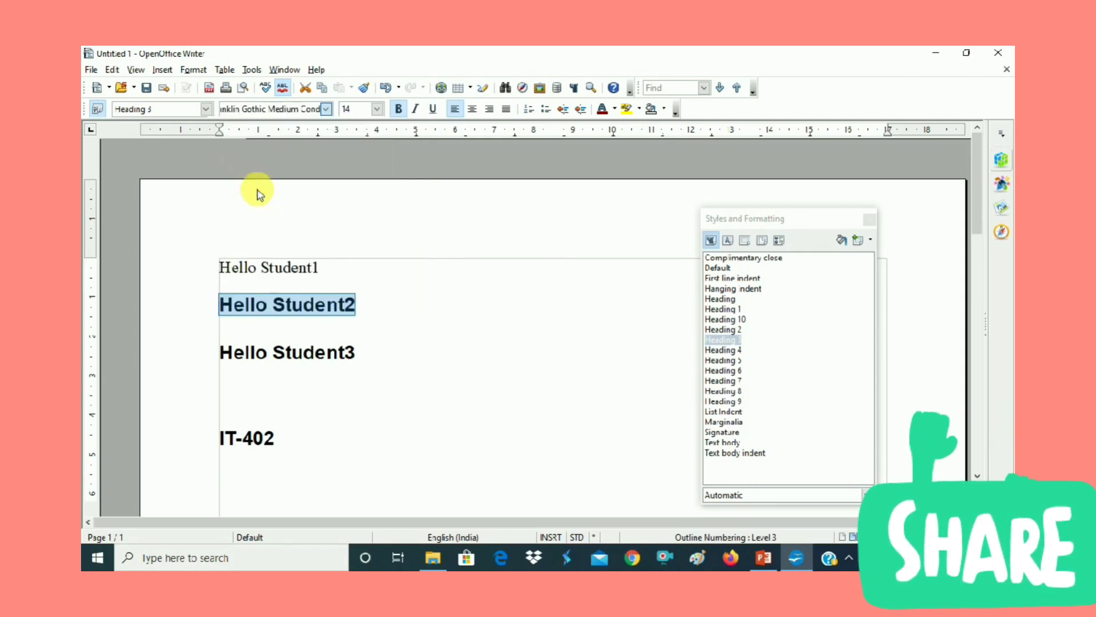
left_click(262, 195)
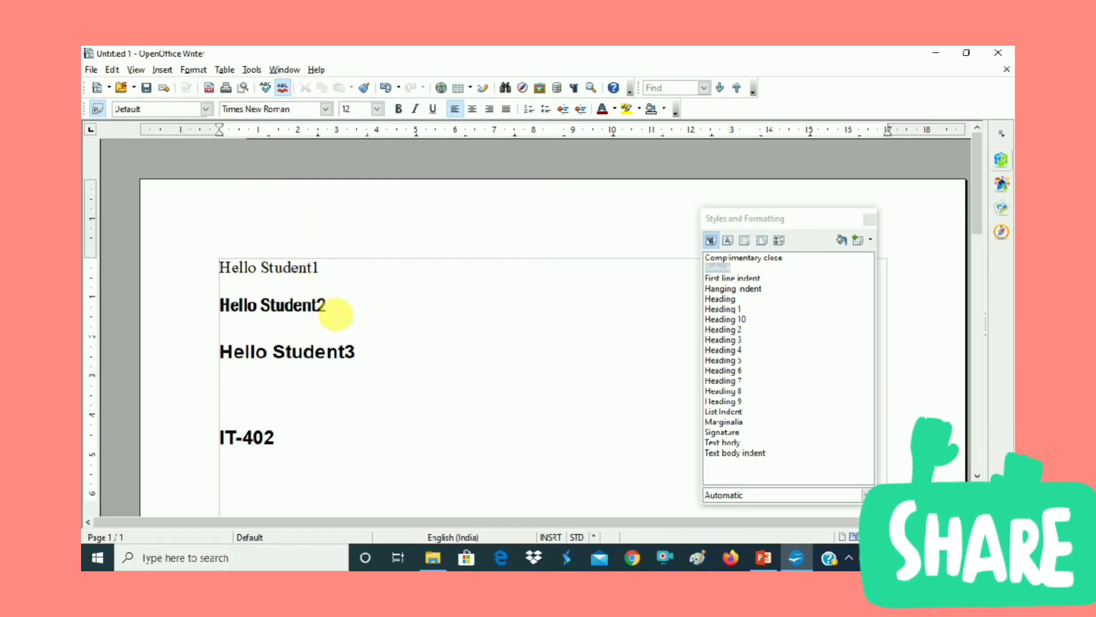
Set the "Hello Student2" line to font size 28 and make it italic.
left_click_drag(337, 314, 208, 311)
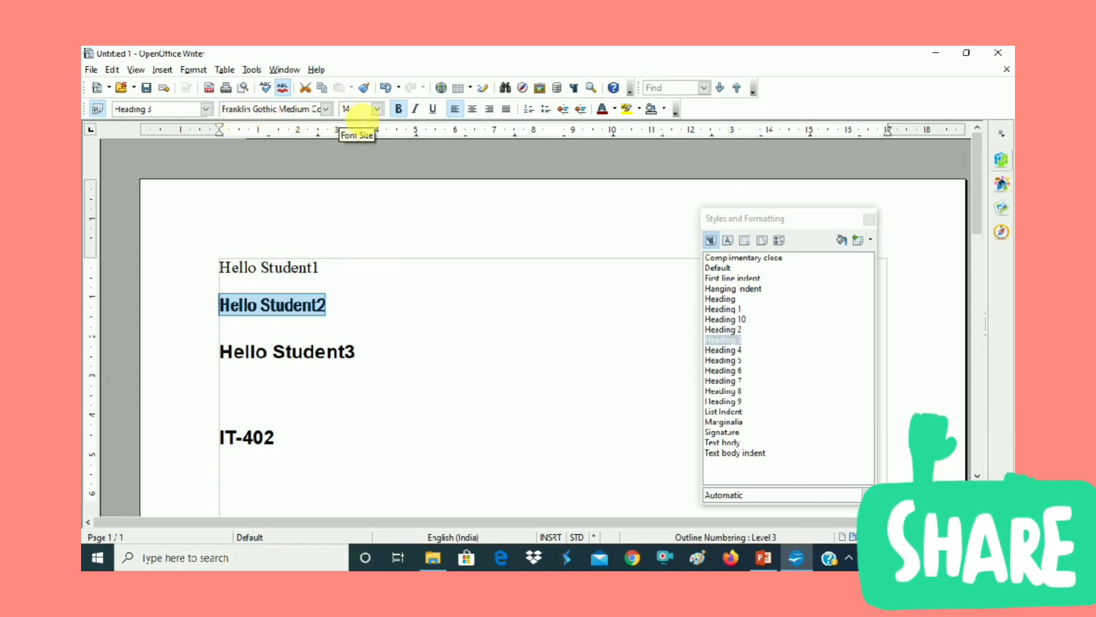
left_click(377, 109)
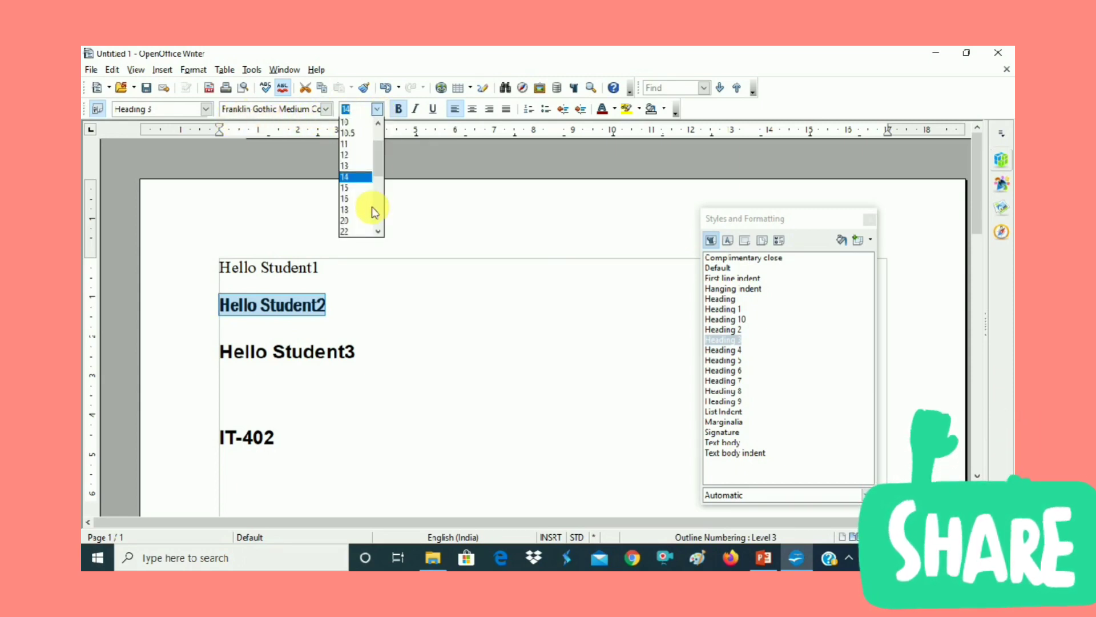
scroll(378, 232, "down", 1)
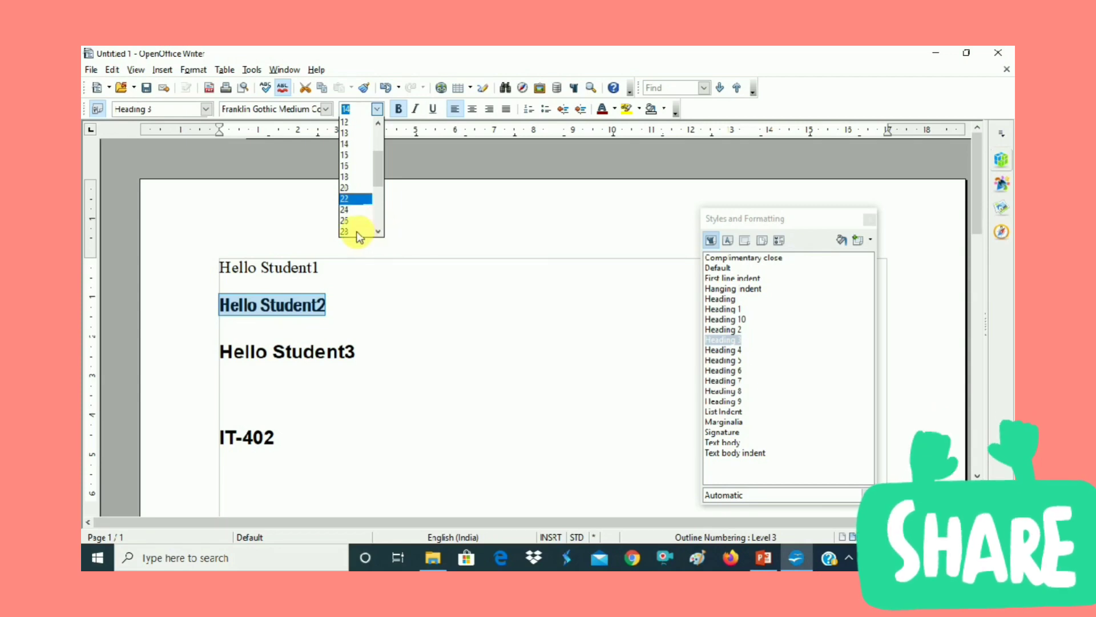
left_click(358, 232)
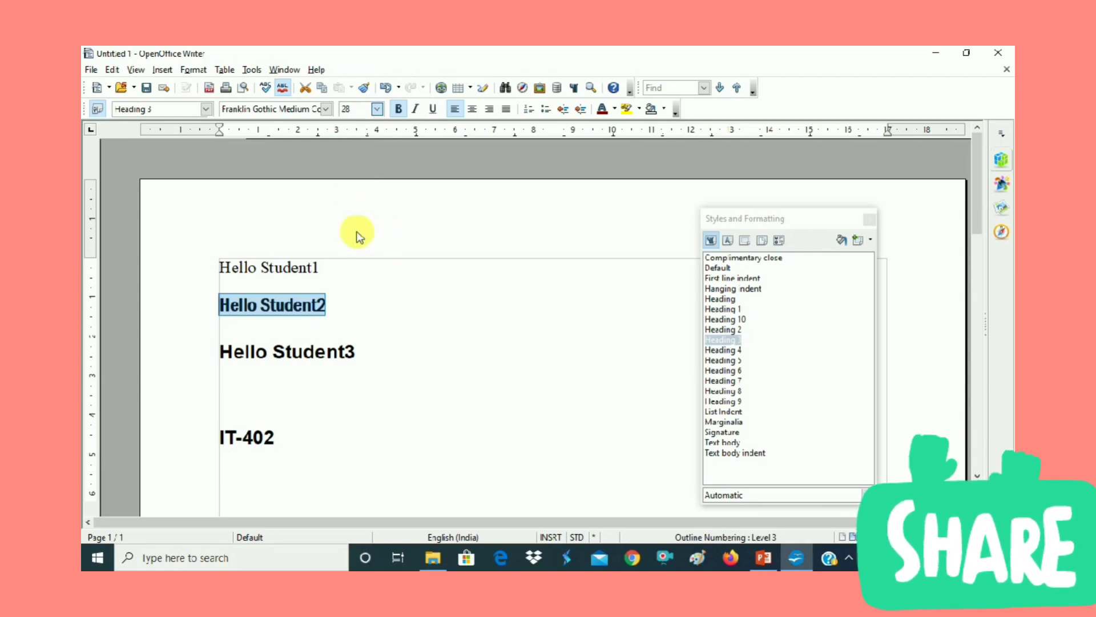
left_click(419, 109)
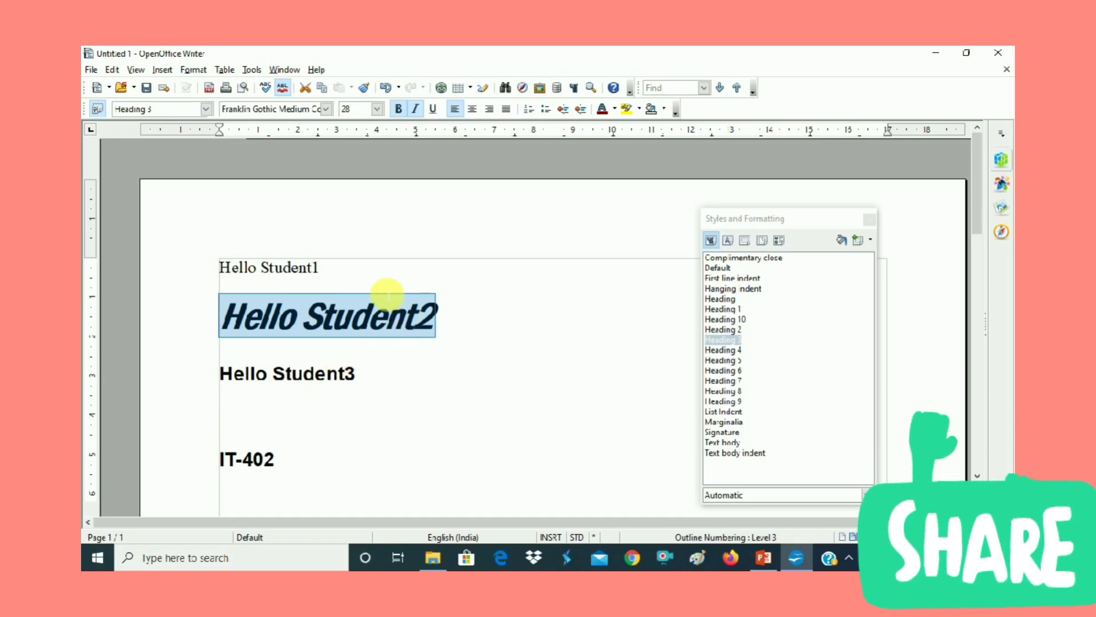
Create a new paragraph style named "xyz" from the selected "Hello Student2" line.
left_click(867, 240)
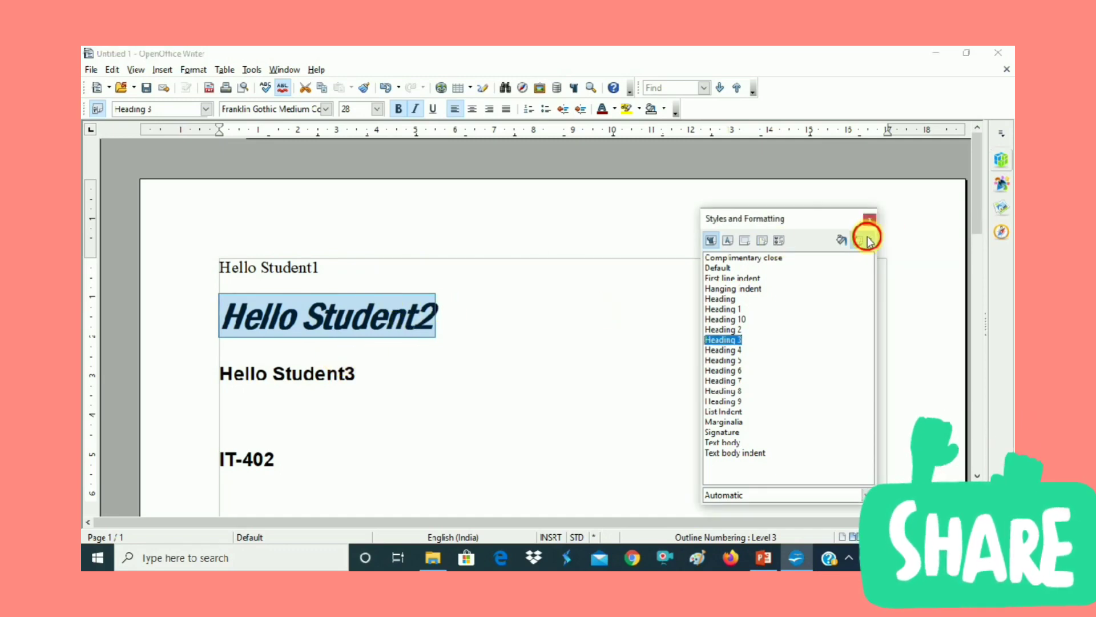
left_click(873, 258)
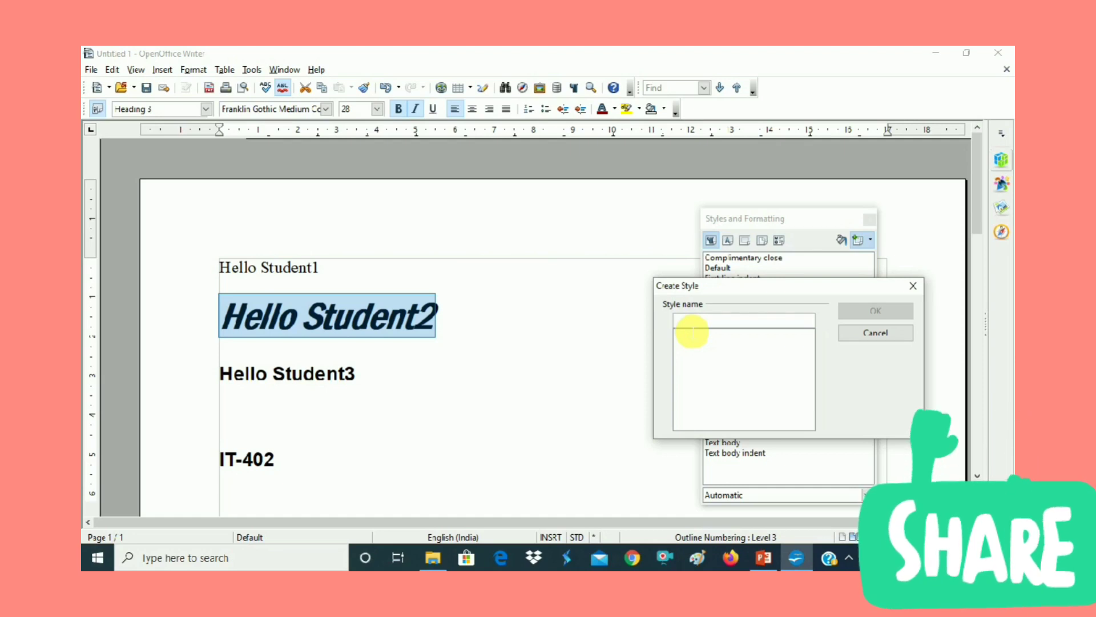
type("a")
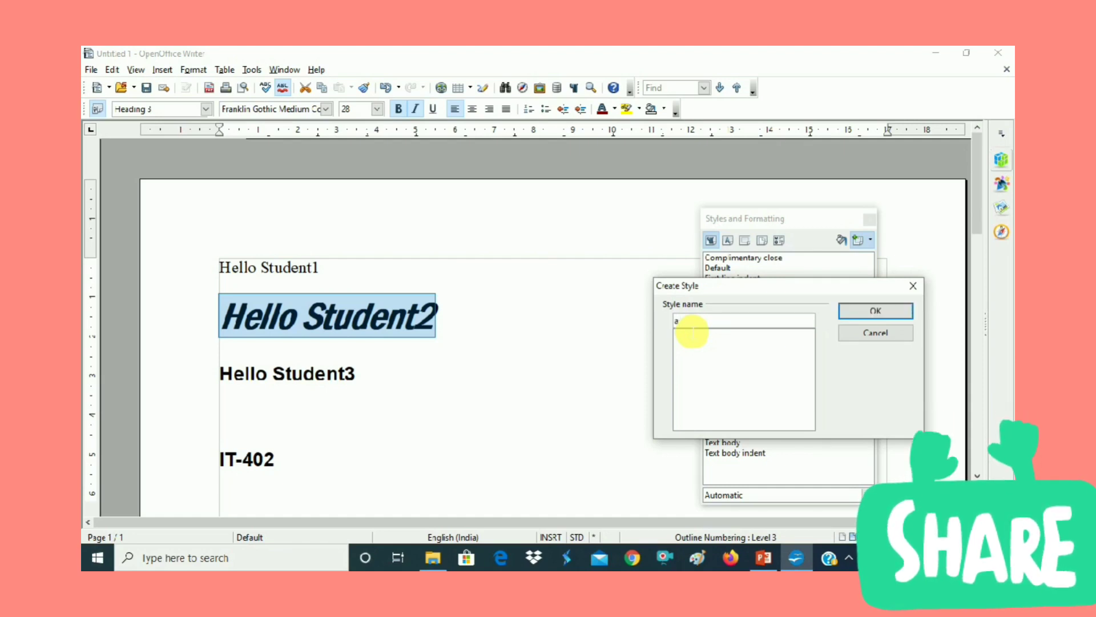
key("BackSpace")
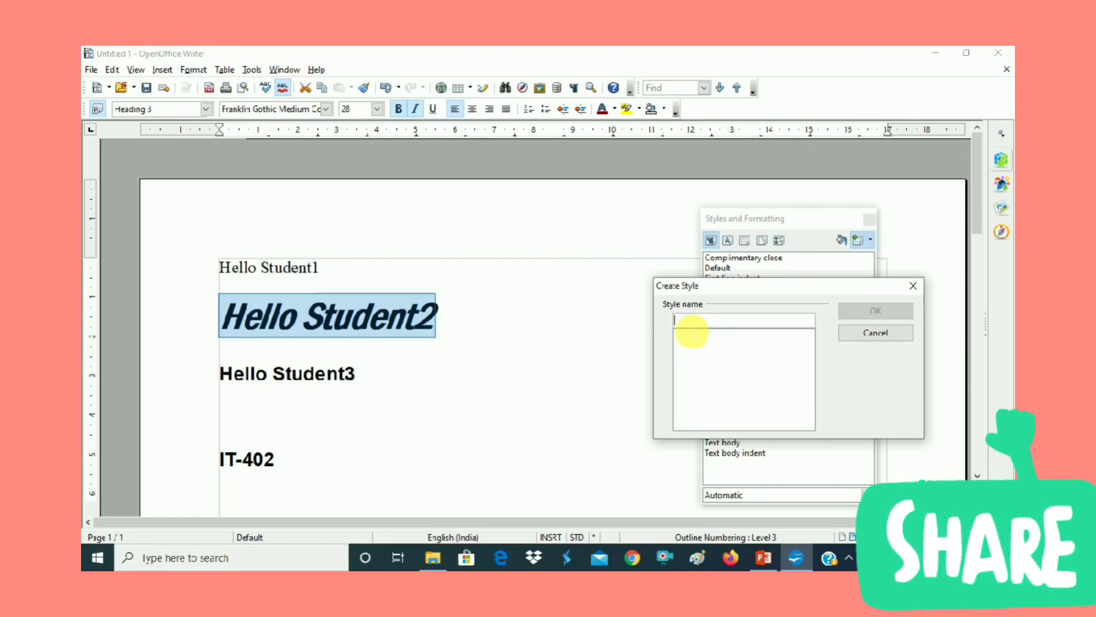
type("xyz")
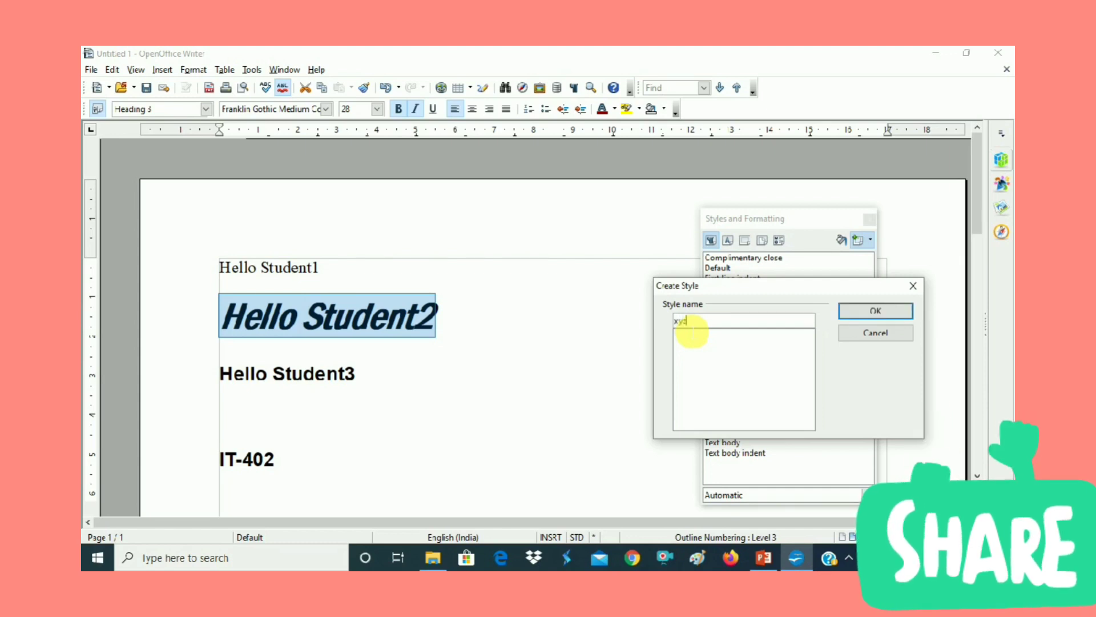
left_click(862, 309)
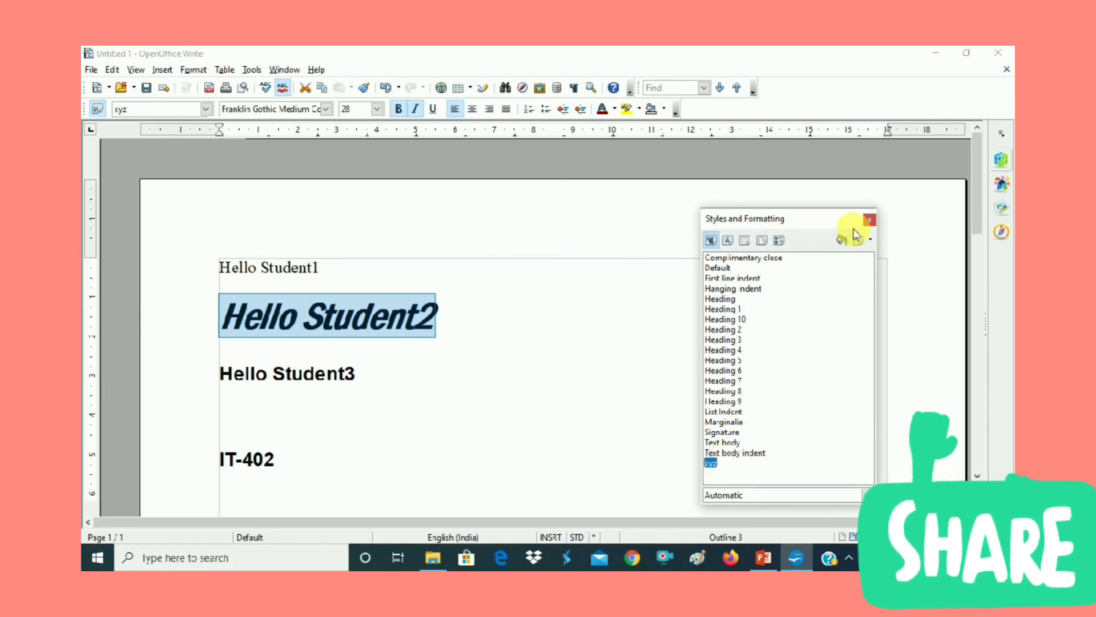
Update the xyz style from the selected "Hello Student2" line, and apply xyz to the "Hello Student1" line.
left_click(870, 242)
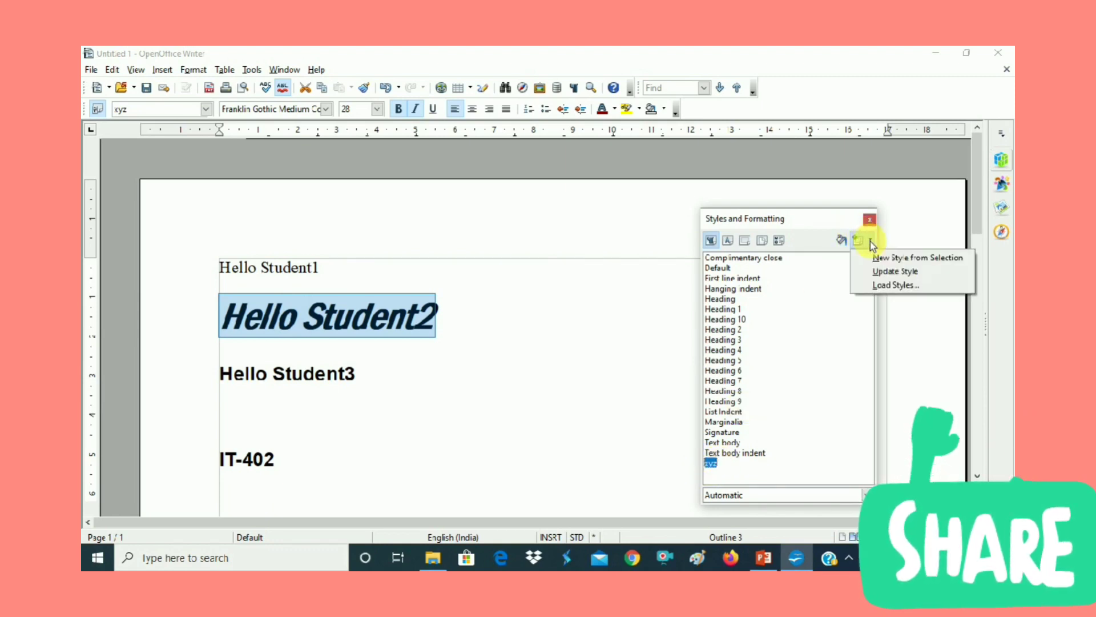
left_click(878, 272)
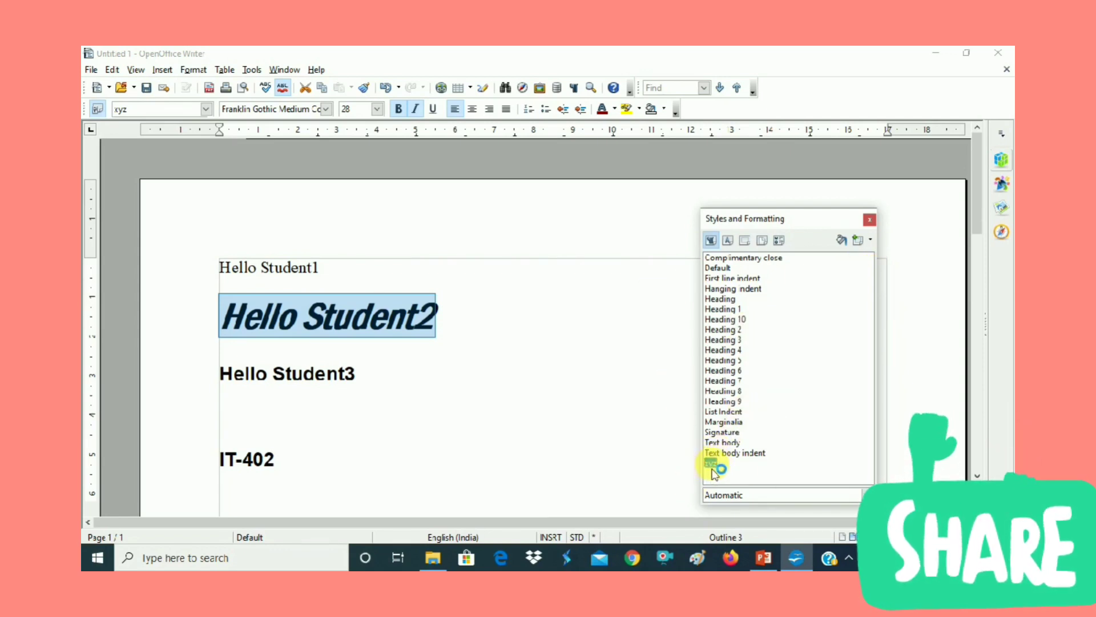
left_click_drag(342, 273, 219, 272)
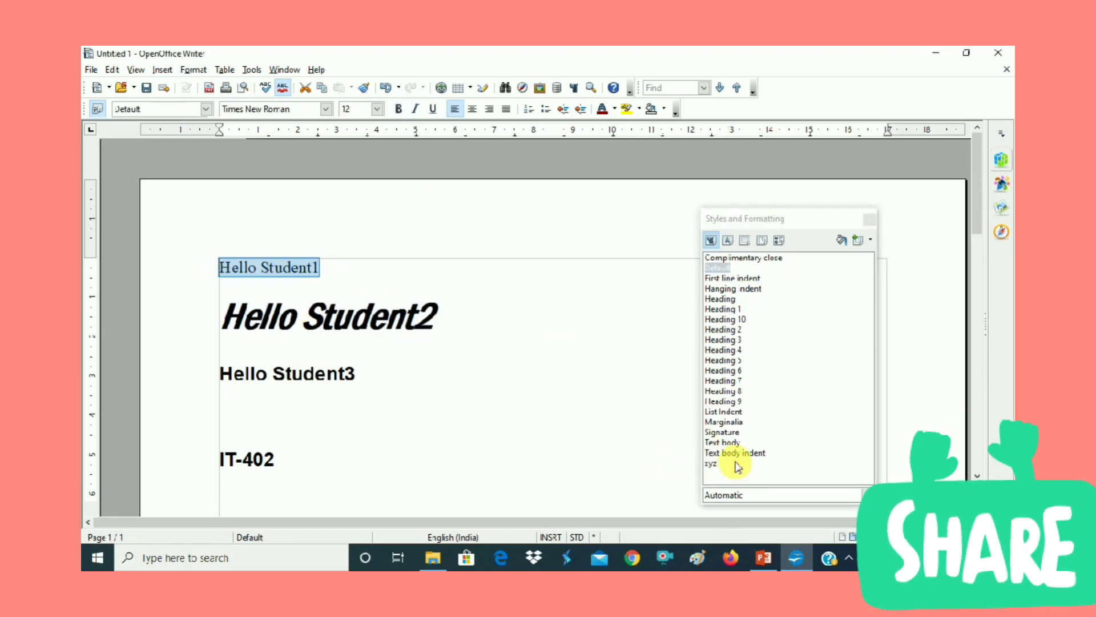
double_click(712, 464)
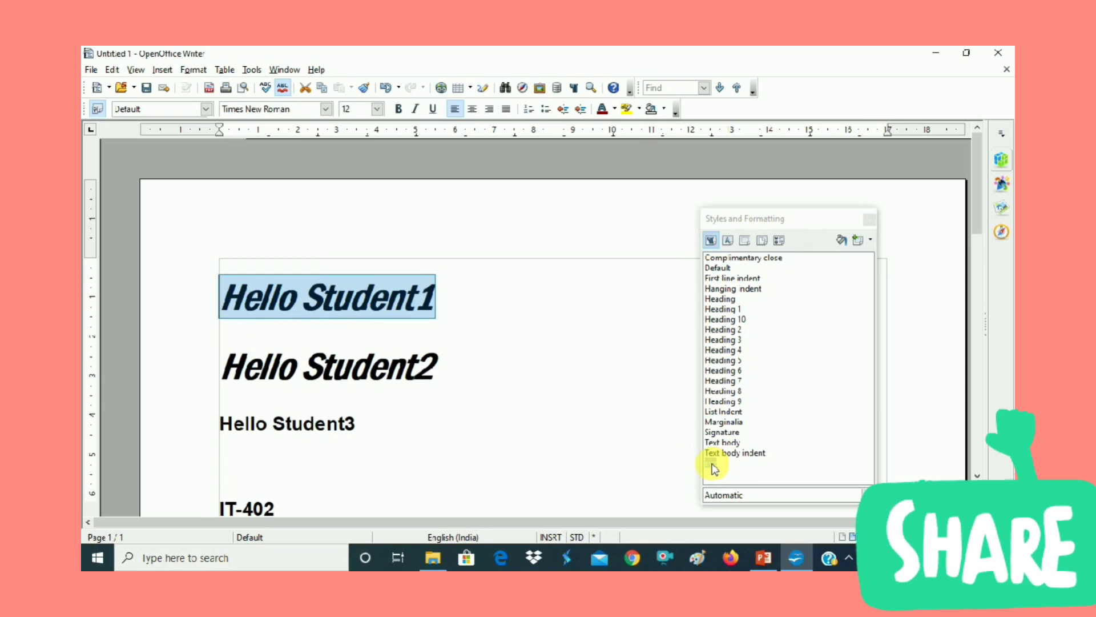
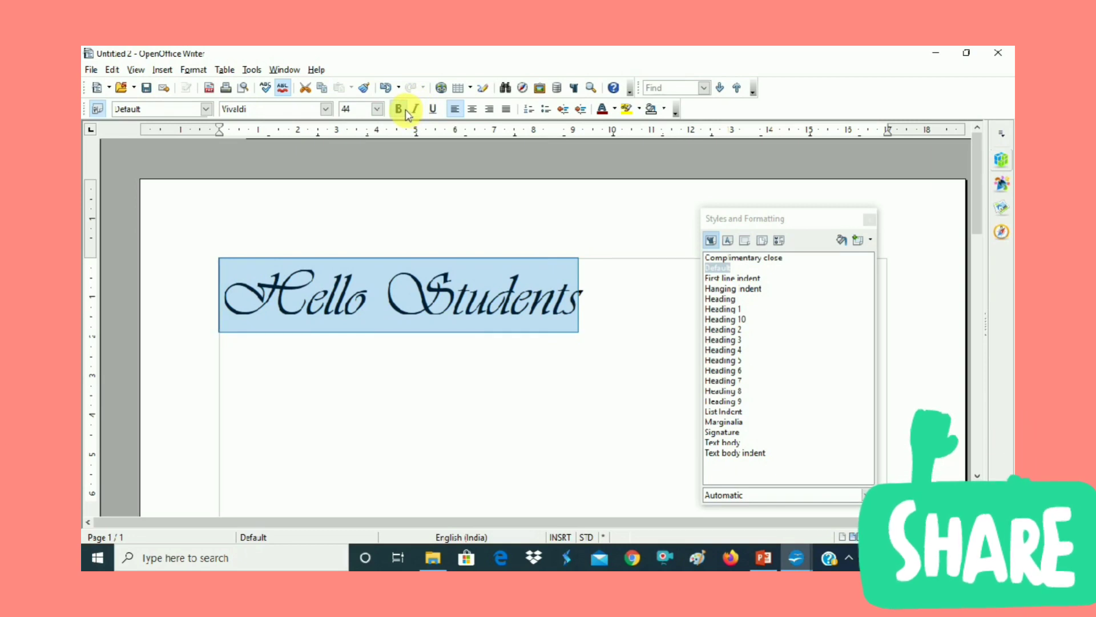
Make the selected "Hello Students" text bold and create a new paragraph style named "def" from it.
left_click(407, 111)
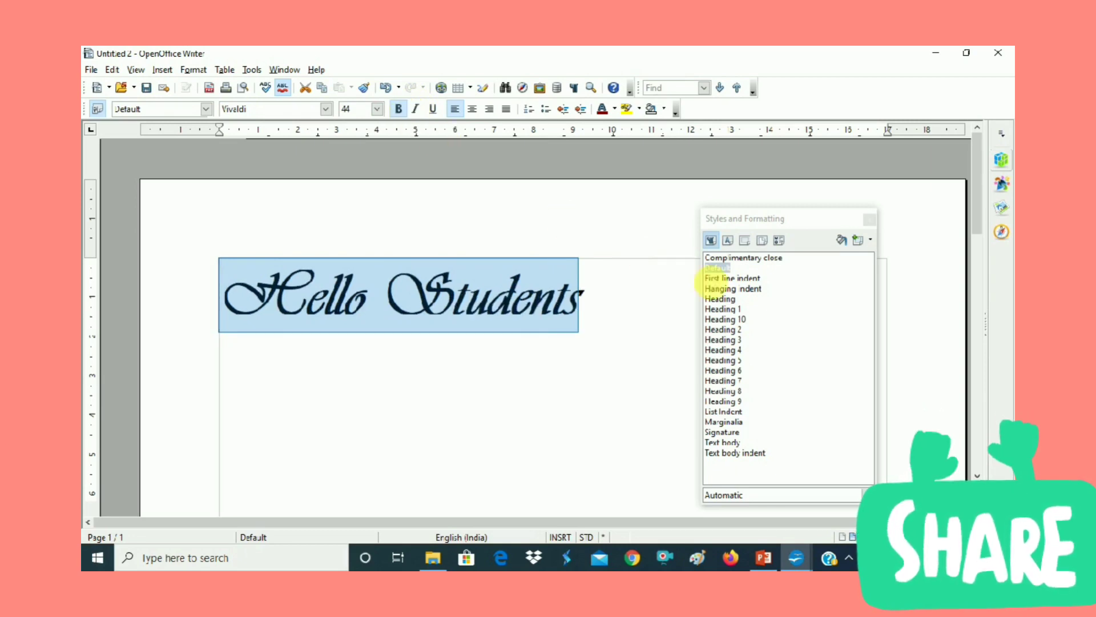
left_click(876, 240)
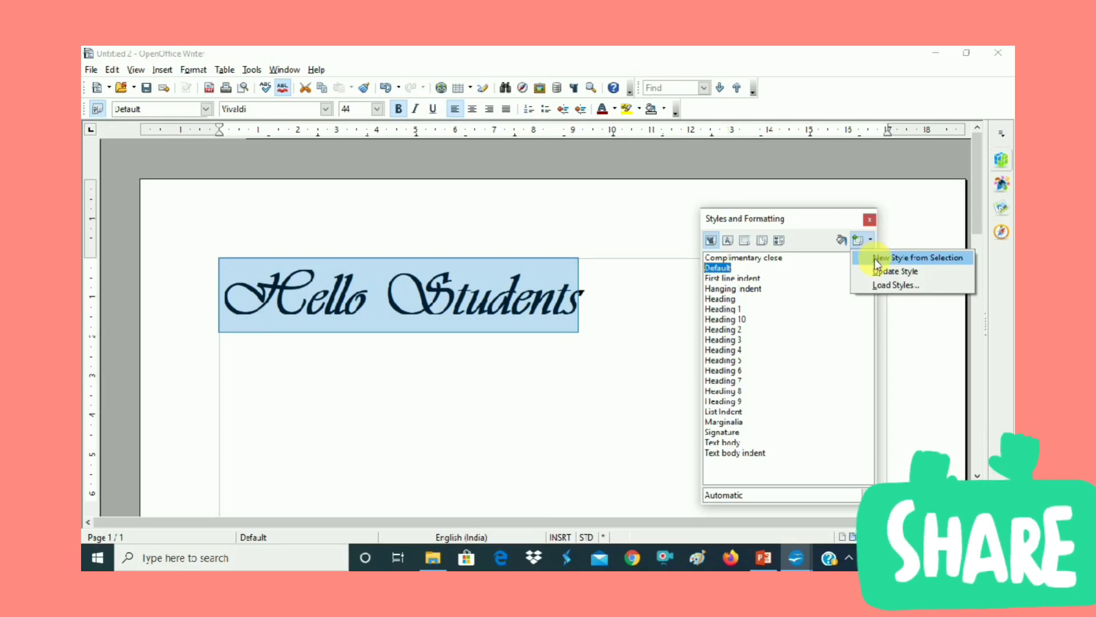
left_click(876, 258)
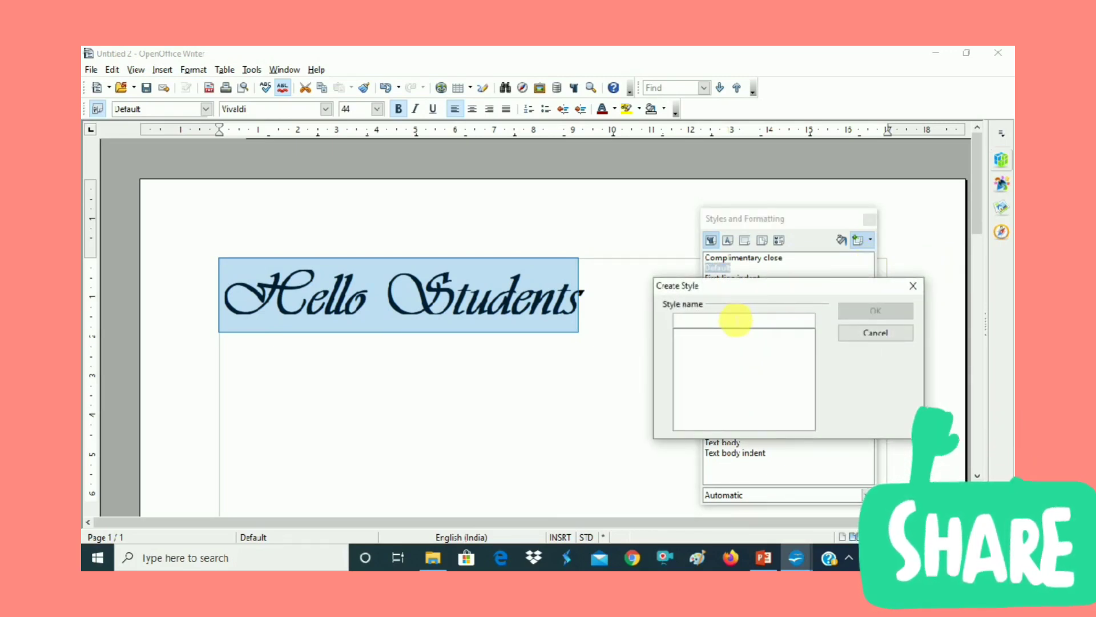
type("def")
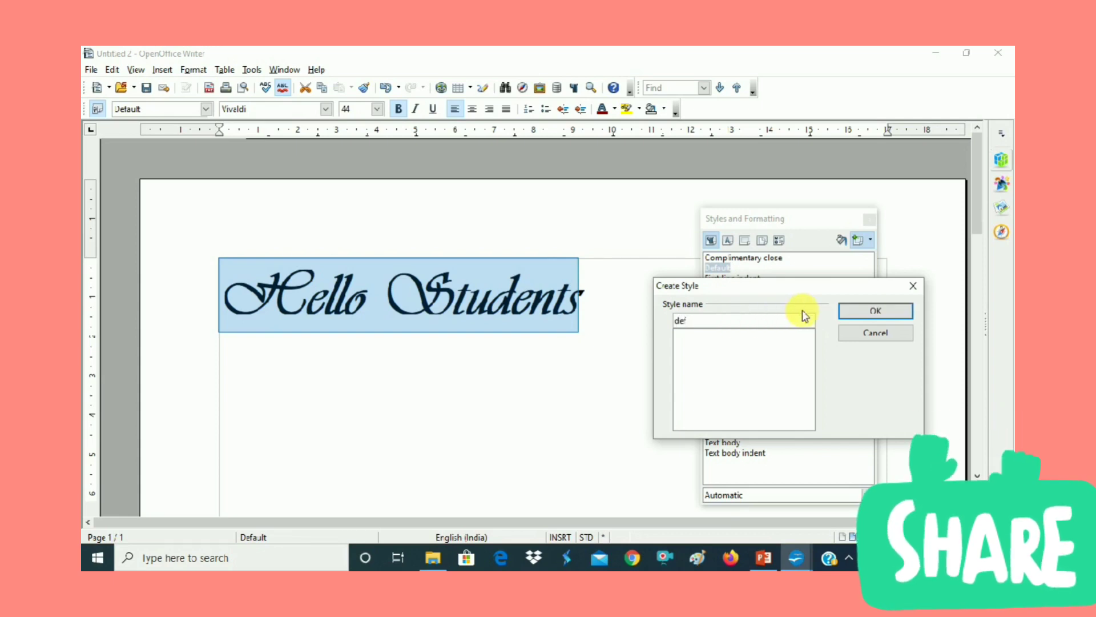
left_click(859, 310)
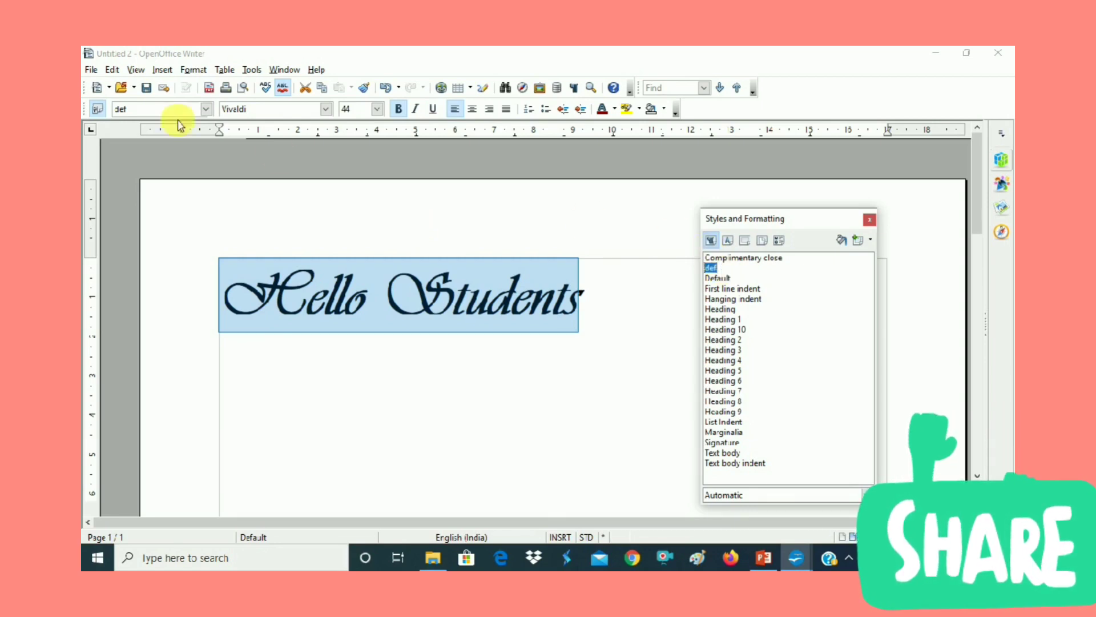
Save the document in the Documents folder as "style" in ODF Text Document format.
left_click(92, 70)
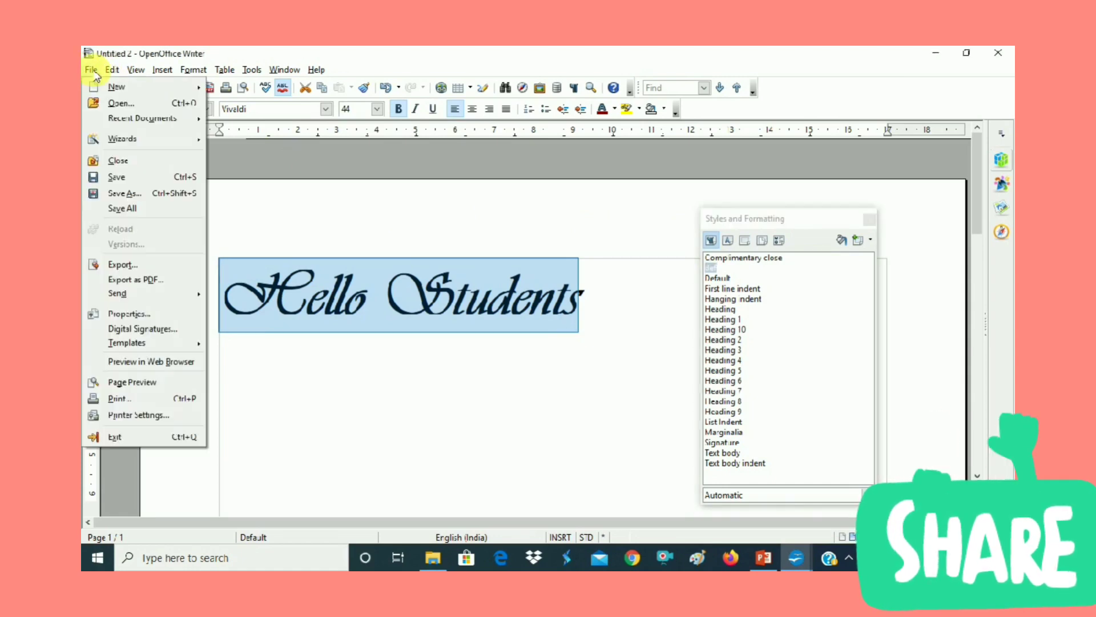
left_click(121, 178)
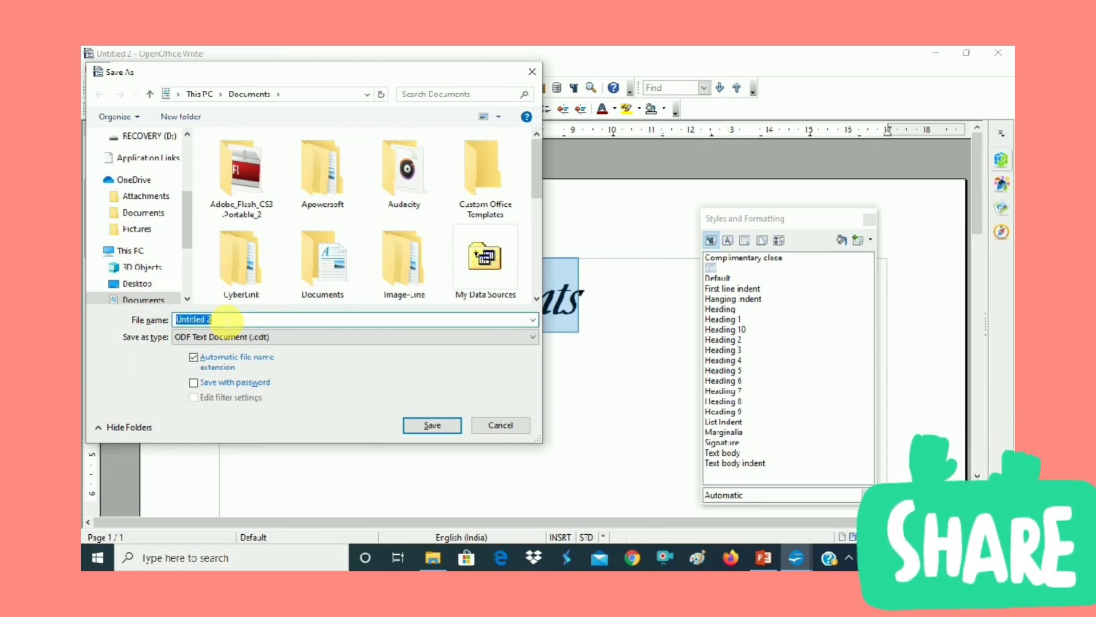
type("styl")
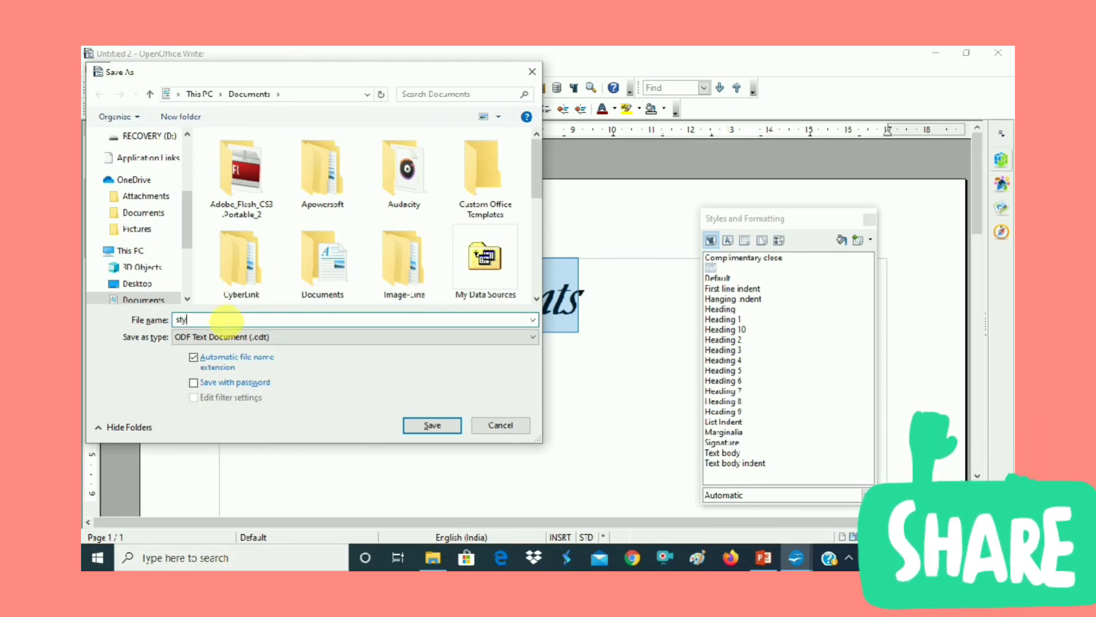
type("e")
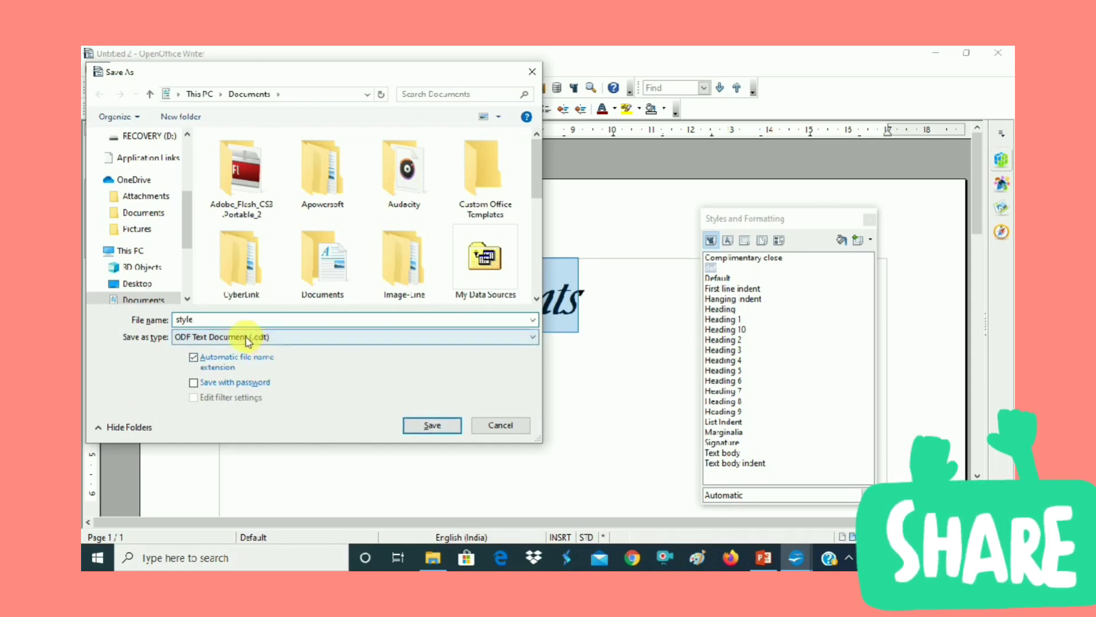
left_click(432, 427)
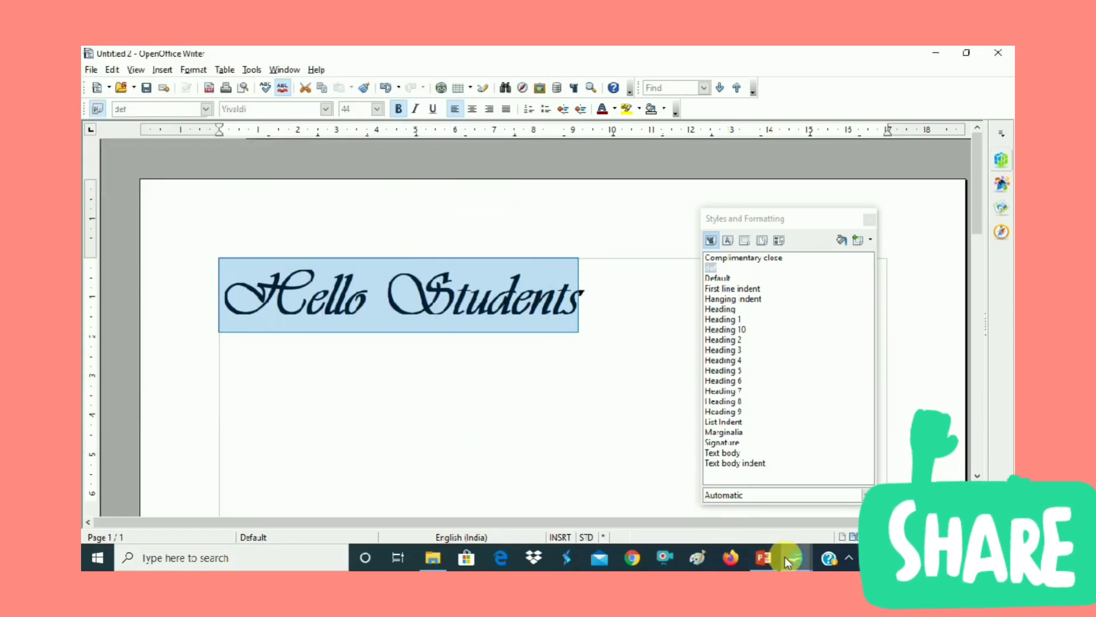
Switch to the Untitled 1 document and place the cursor at the end of the "Hello Student1" line.
mouse_move(799, 560)
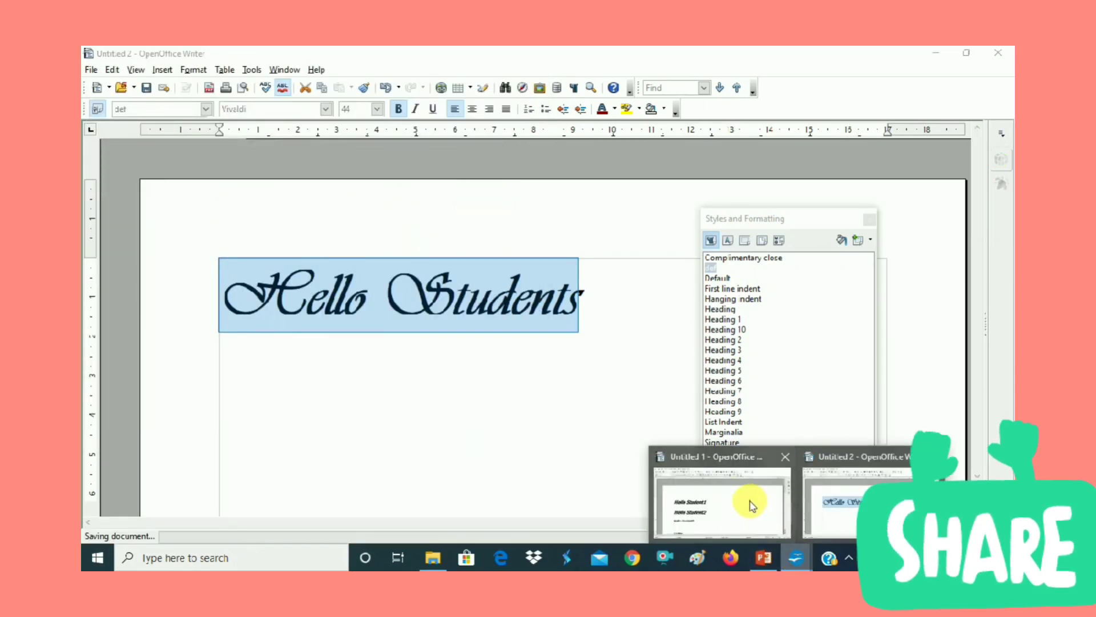
left_click(750, 500)
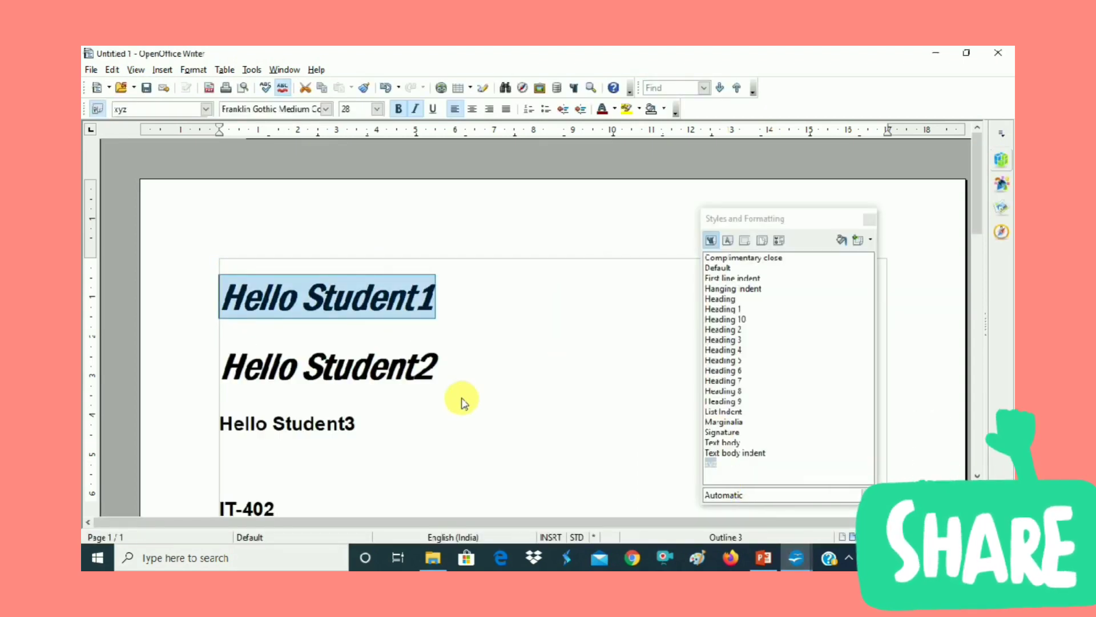
left_click(284, 470)
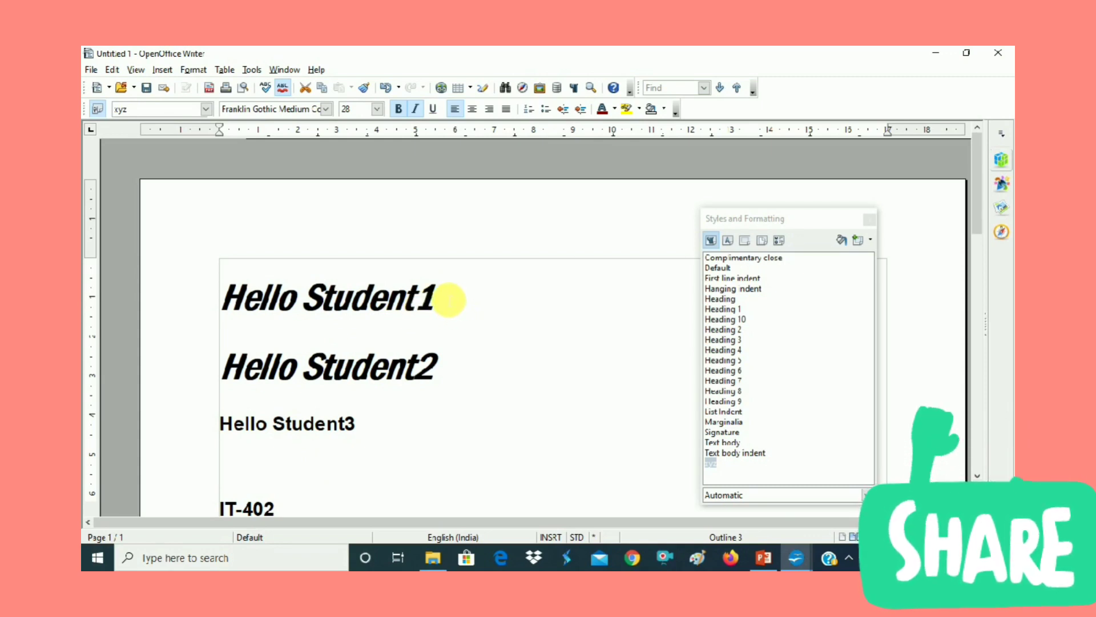
left_click(448, 298)
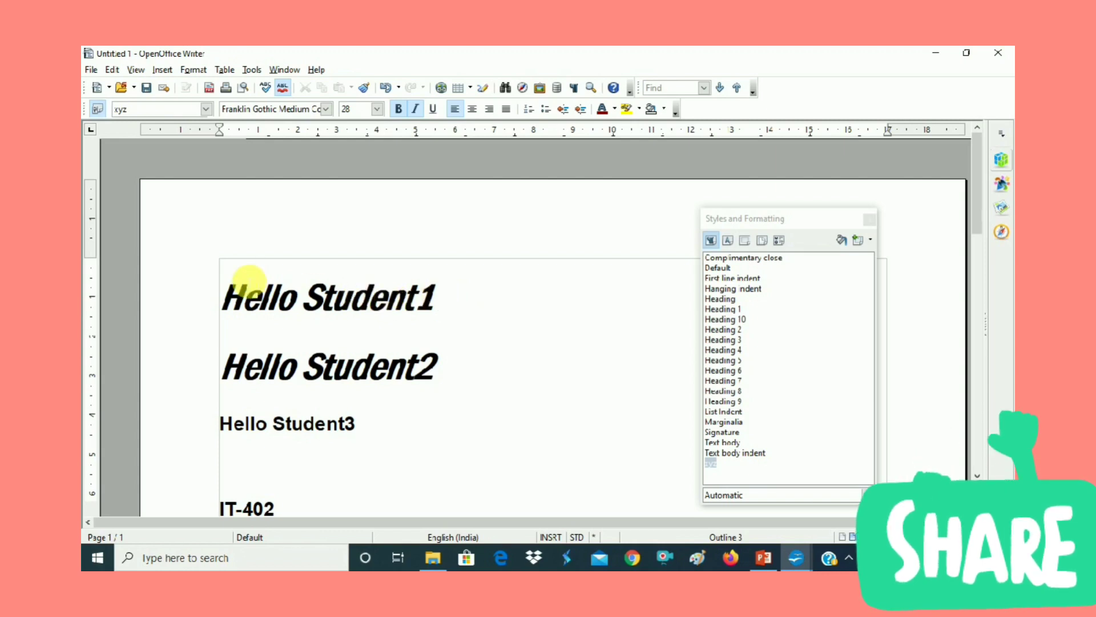
Select the "Hello Student1" line and load the text styles from the file "style" in the Documents folder.
left_click(240, 295, "shift")
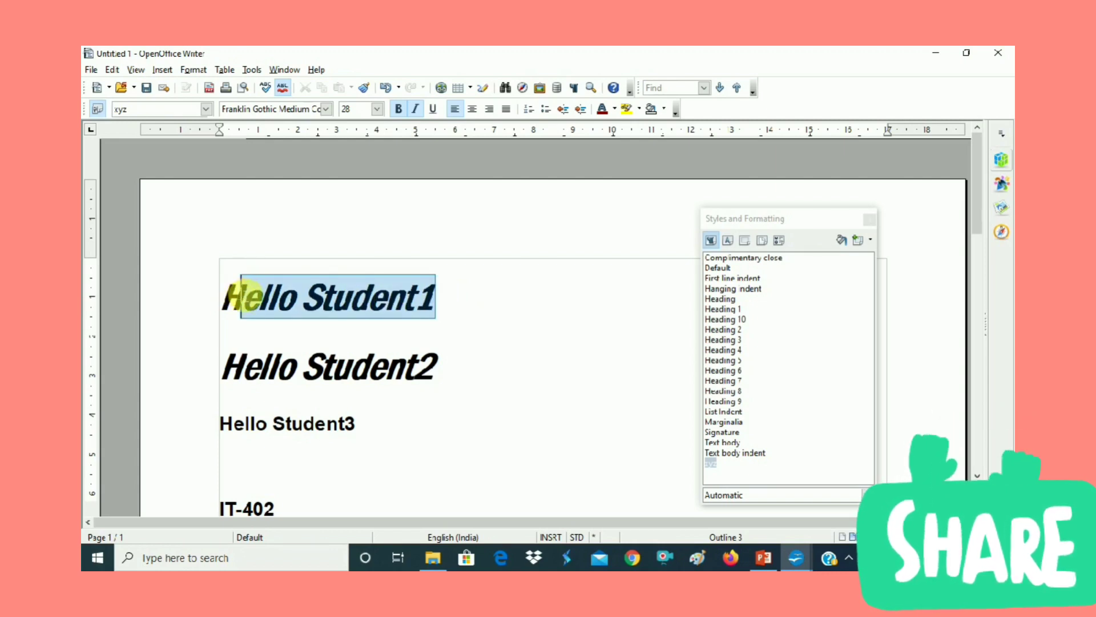
left_click(197, 300, "shift")
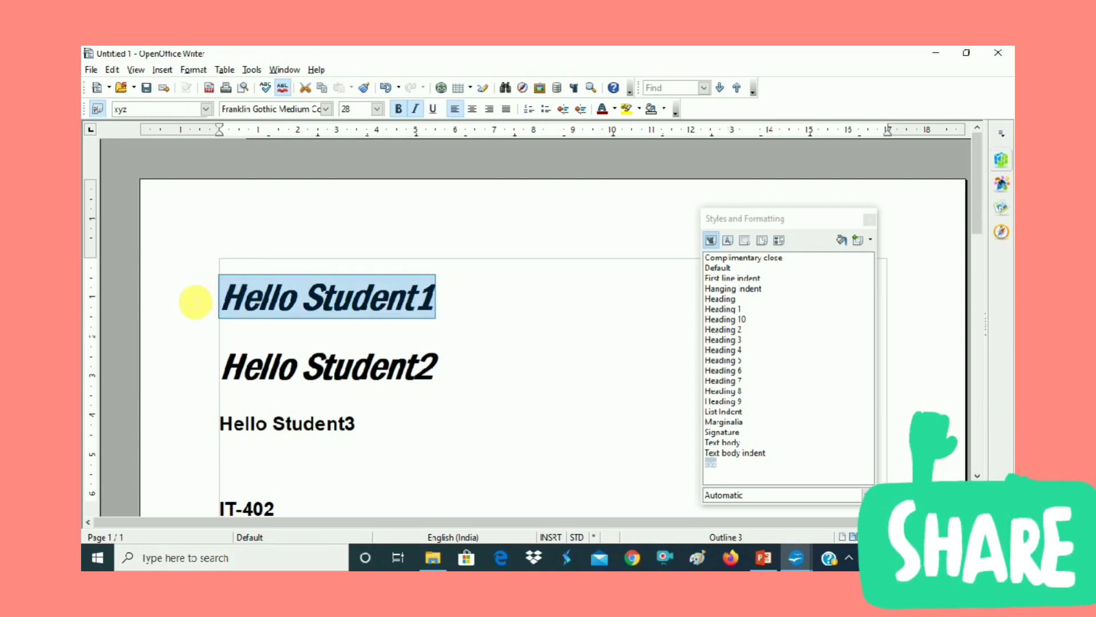
left_click(872, 240)
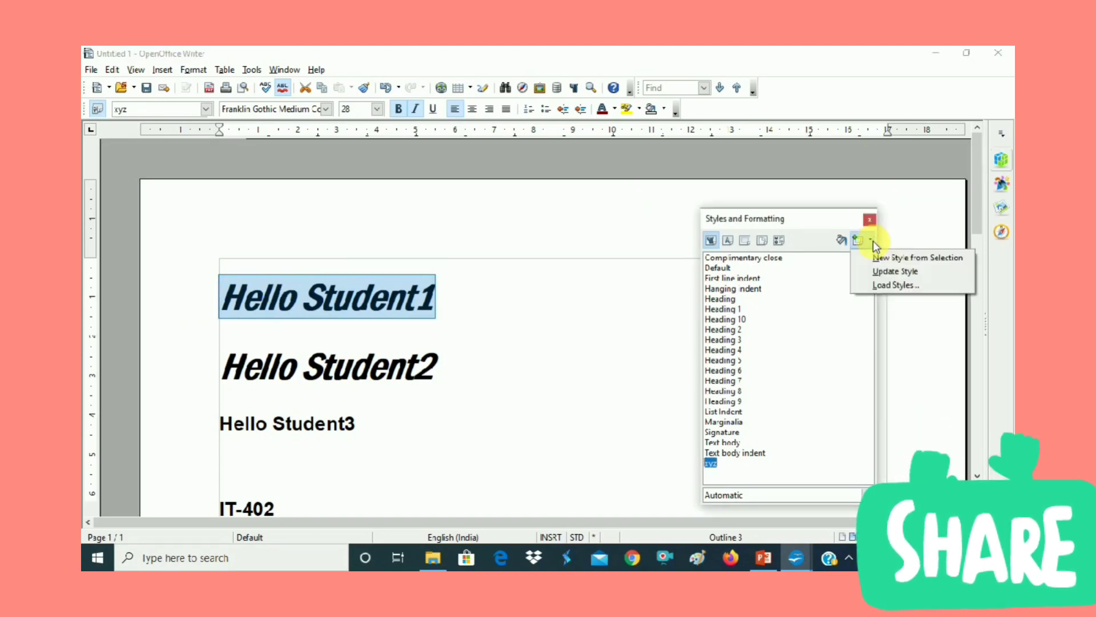
left_click(882, 285)
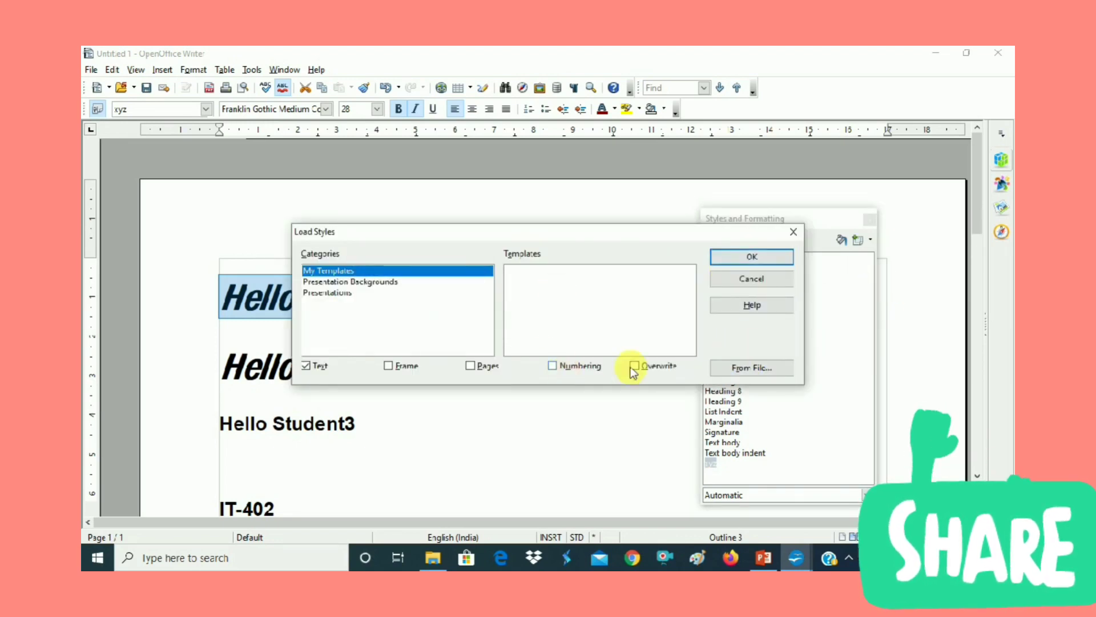
left_click(741, 370)
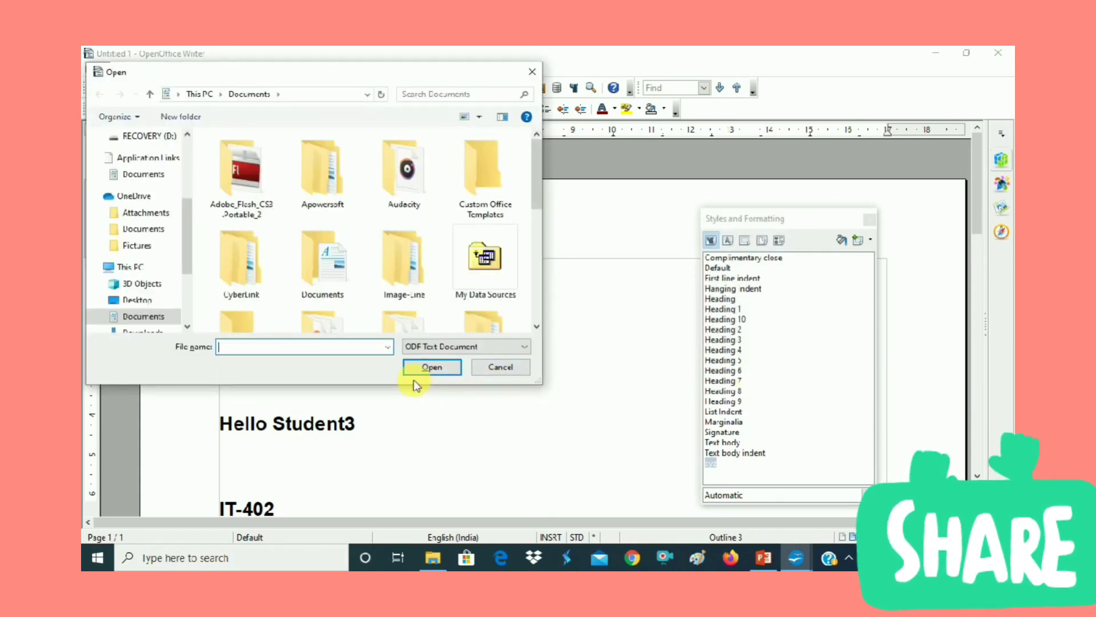
type("style")
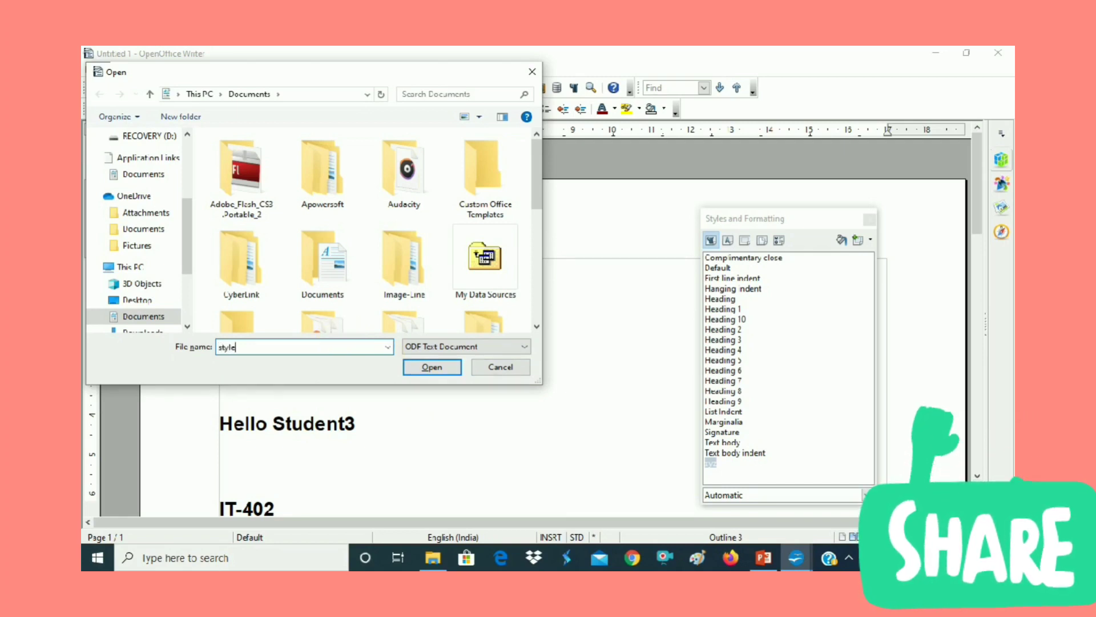
left_click(438, 370)
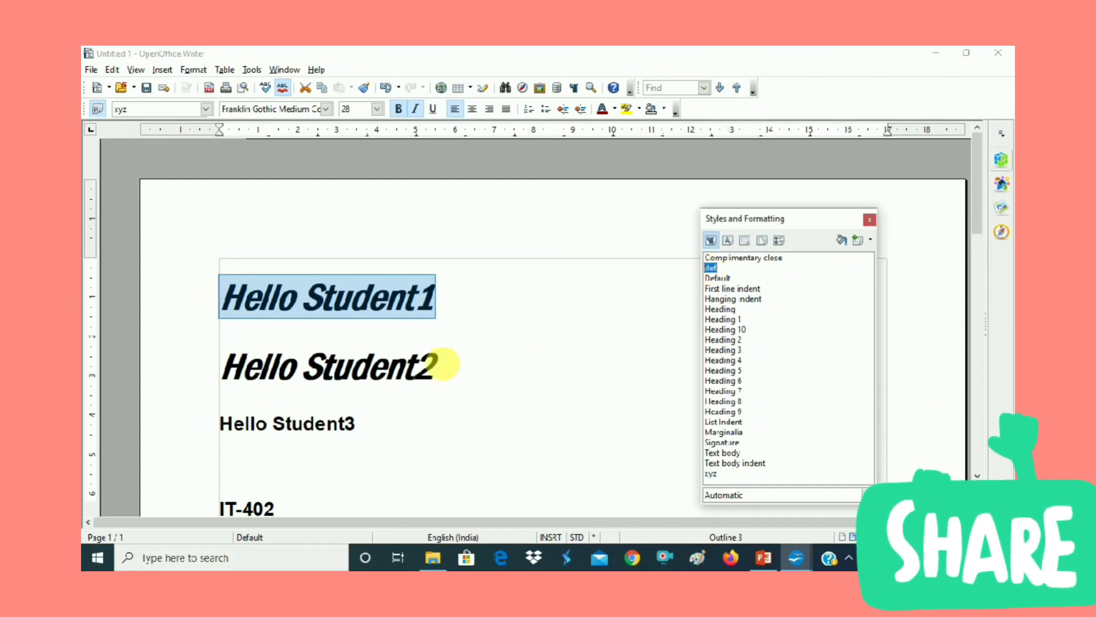
Apply the loaded def paragraph style to the whole "Hello Student1" line.
left_click(402, 360)
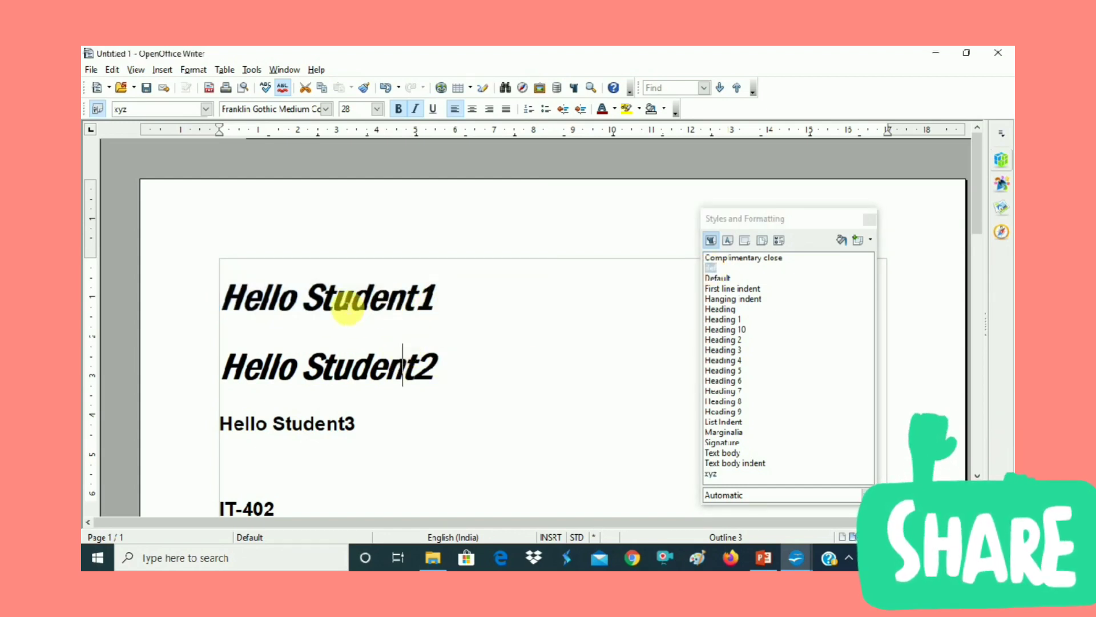
left_click_drag(241, 300, 201, 297)
left_click(457, 307)
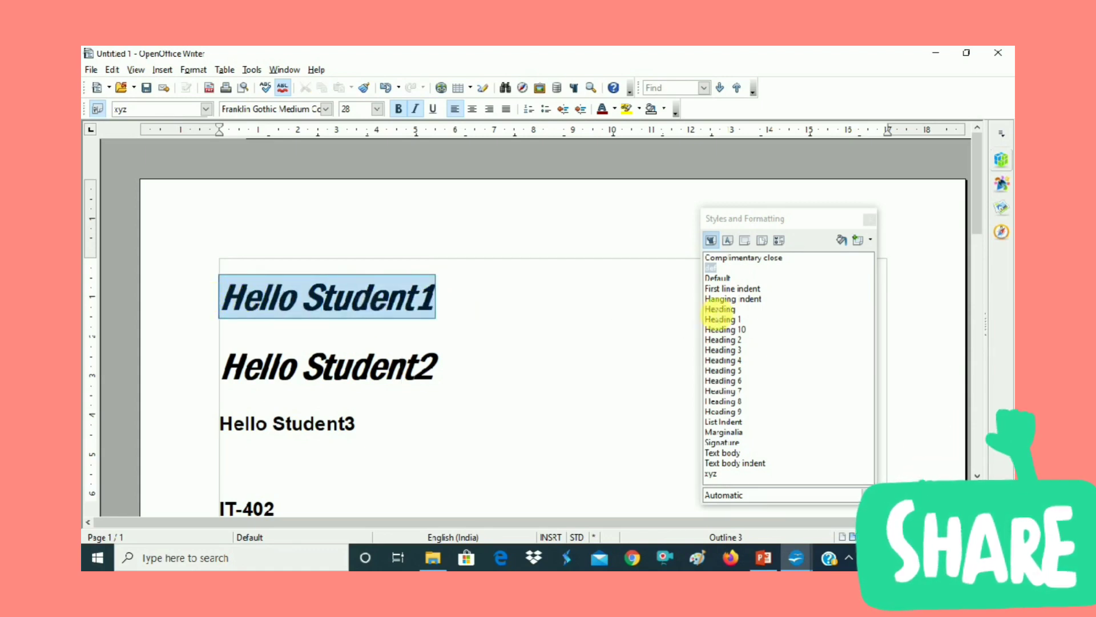
left_click(721, 290)
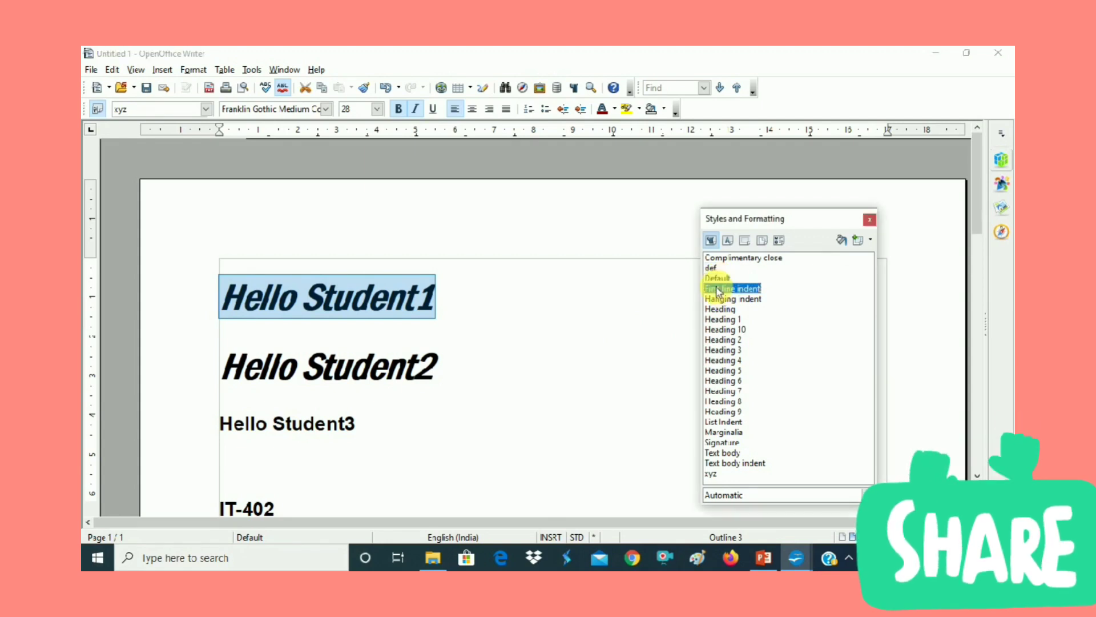
double_click(712, 269)
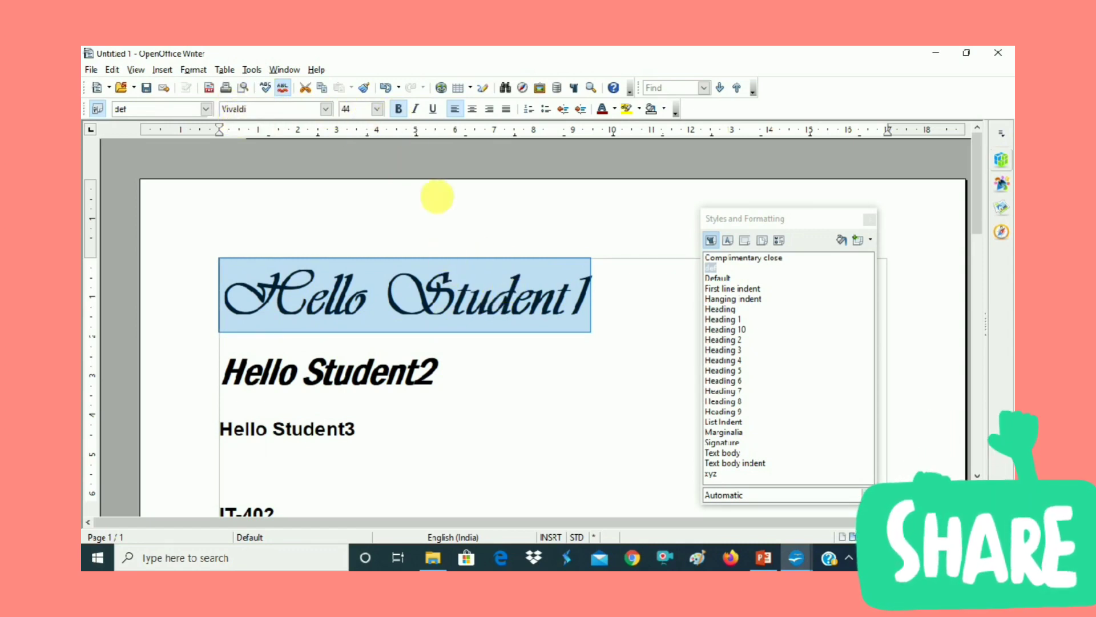
Switch to style.odt to check the font formatting of its "Hello Students" text, and return to the Untitled 1 document.
left_click(795, 558)
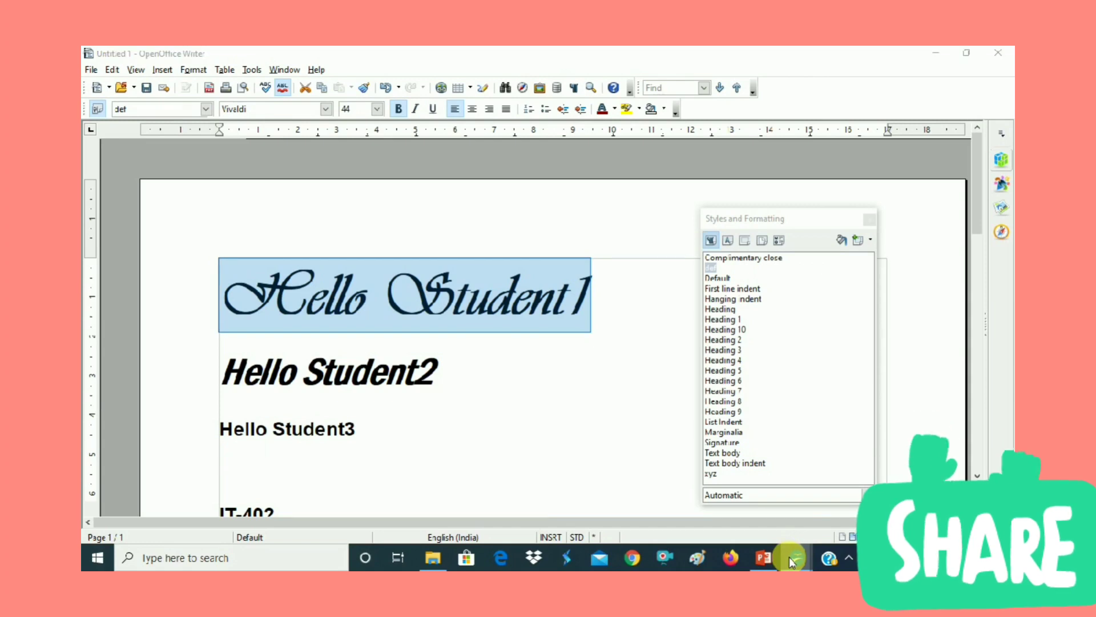
left_click(811, 505)
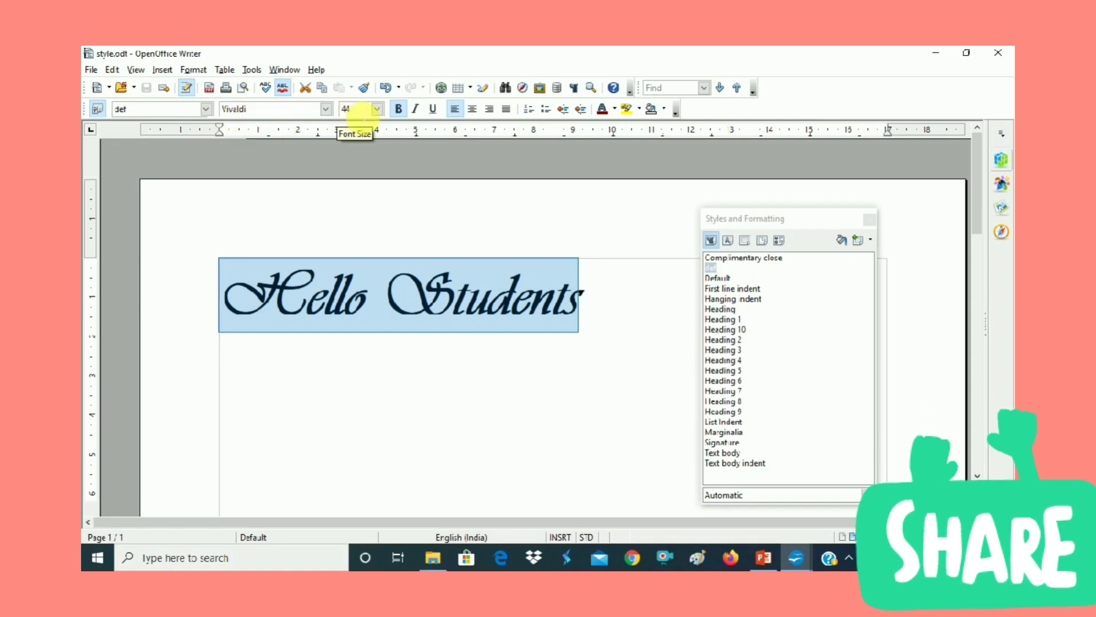
left_click(402, 116)
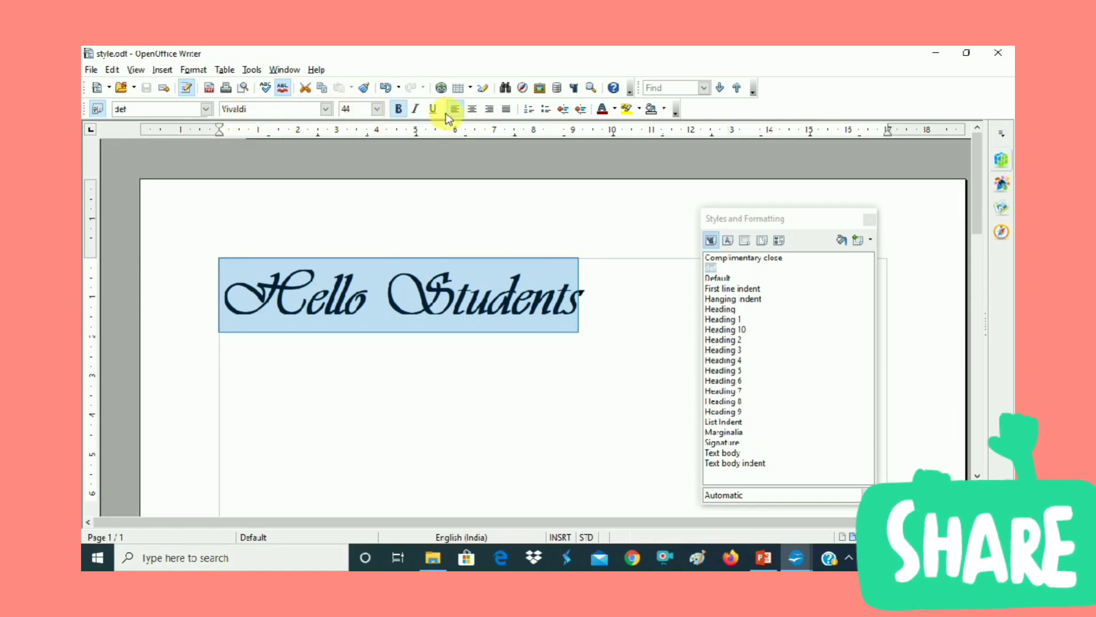
left_click(798, 560)
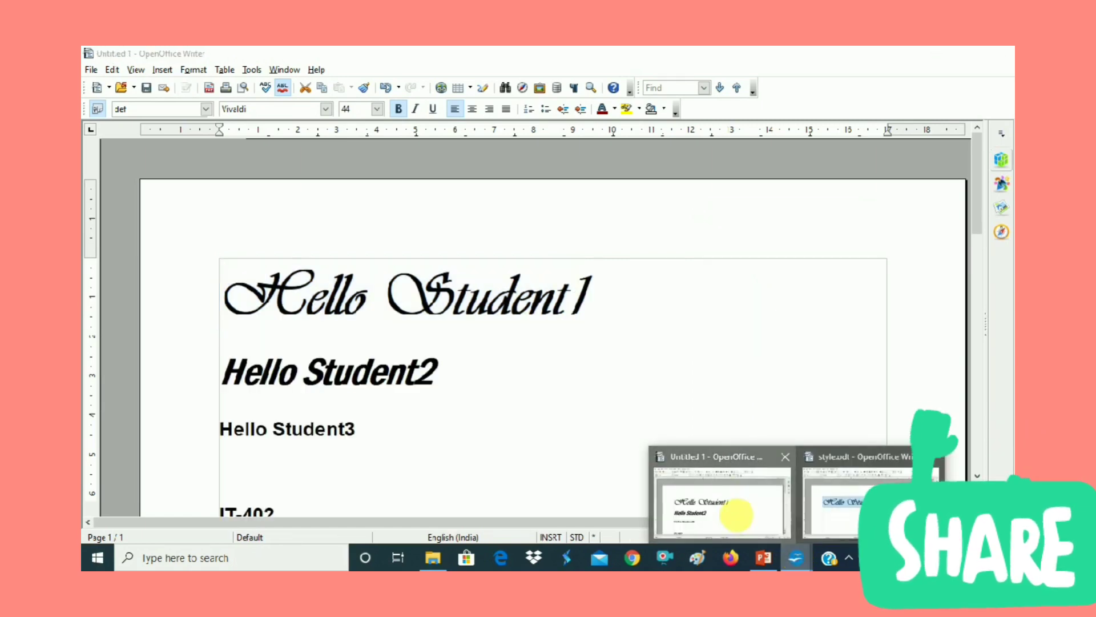
left_click(735, 502)
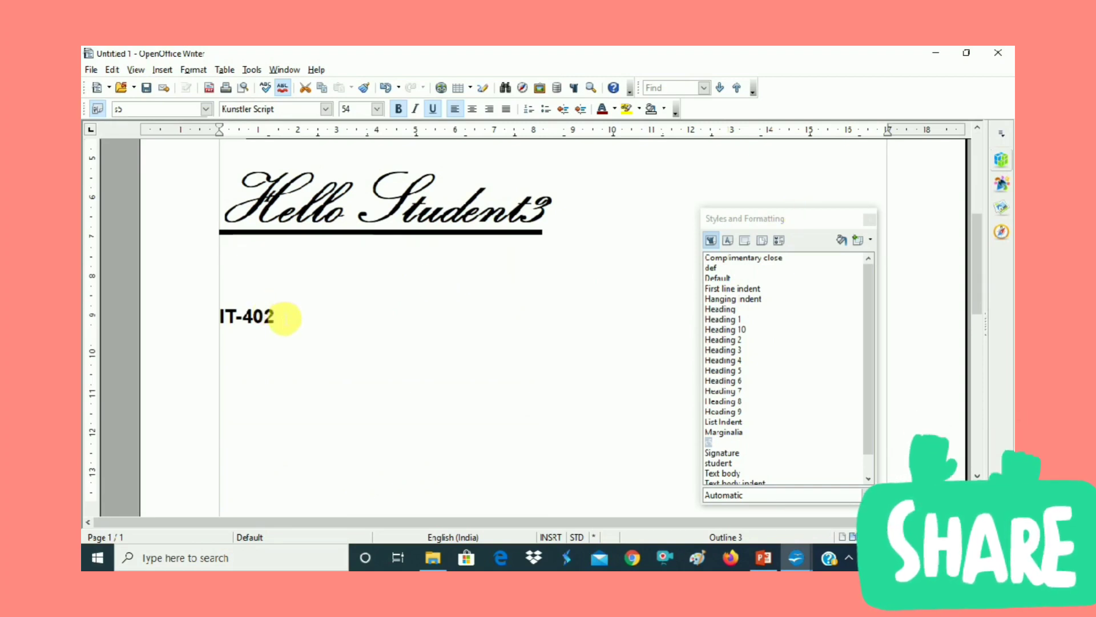
Format the "IT-402" line in the Algerian font at size 44, with bold and underline.
left_click_drag(277, 318, 220, 319)
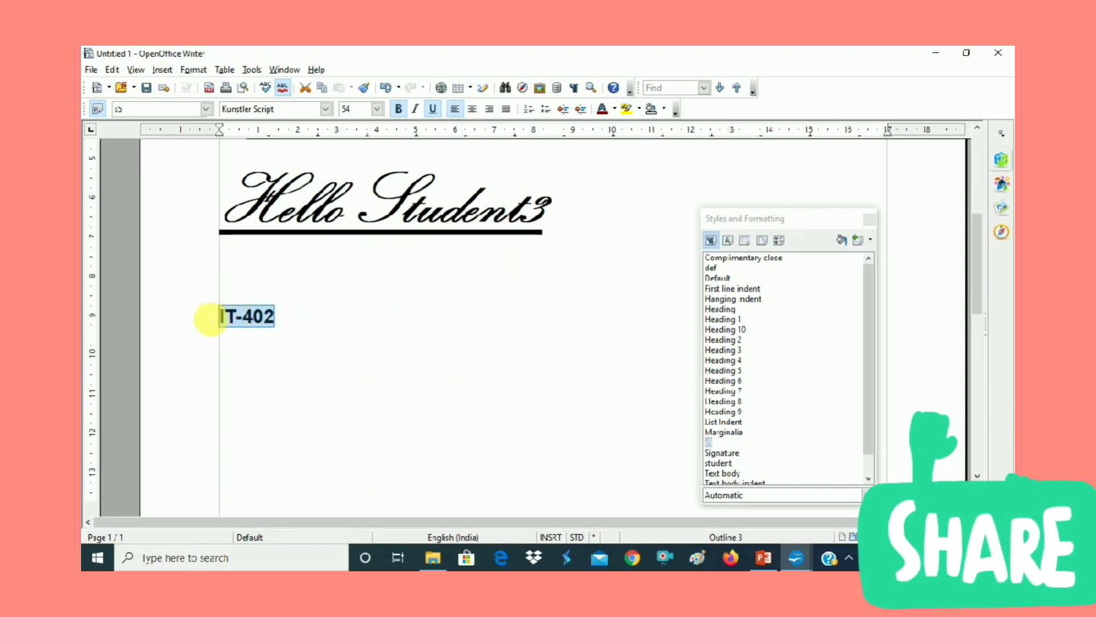
key("ctrl+3")
left_click(327, 109)
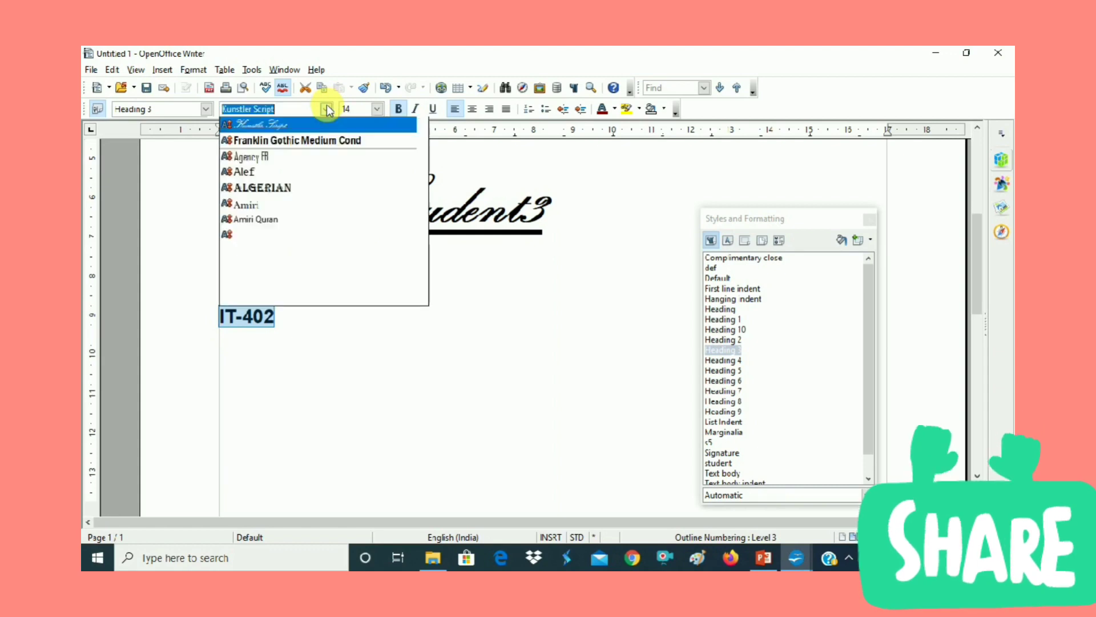
left_click(280, 196)
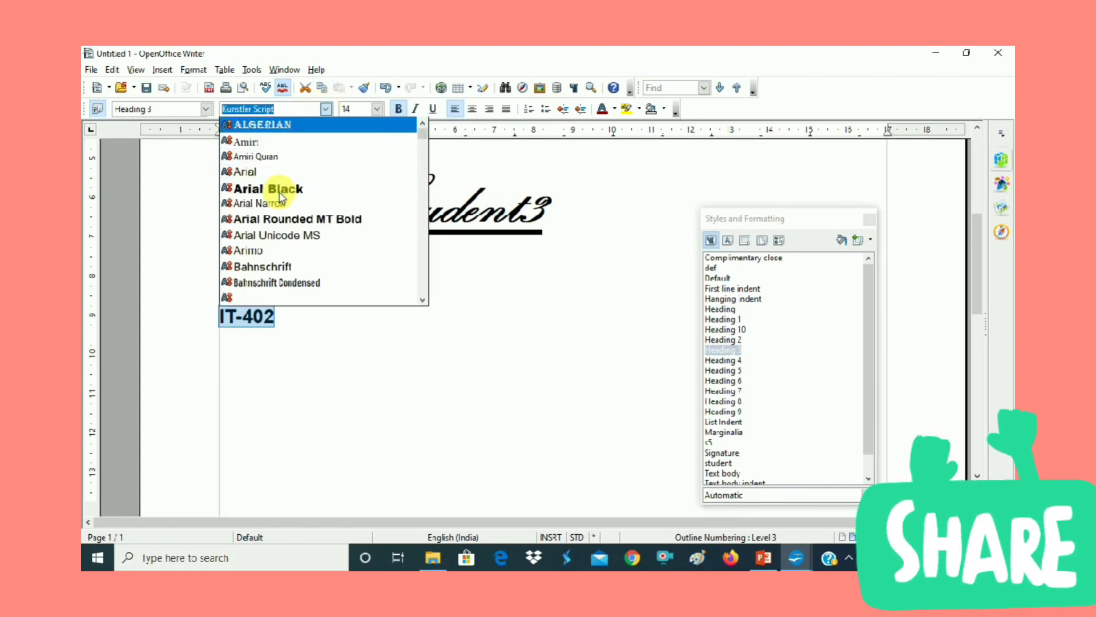
left_click(377, 109)
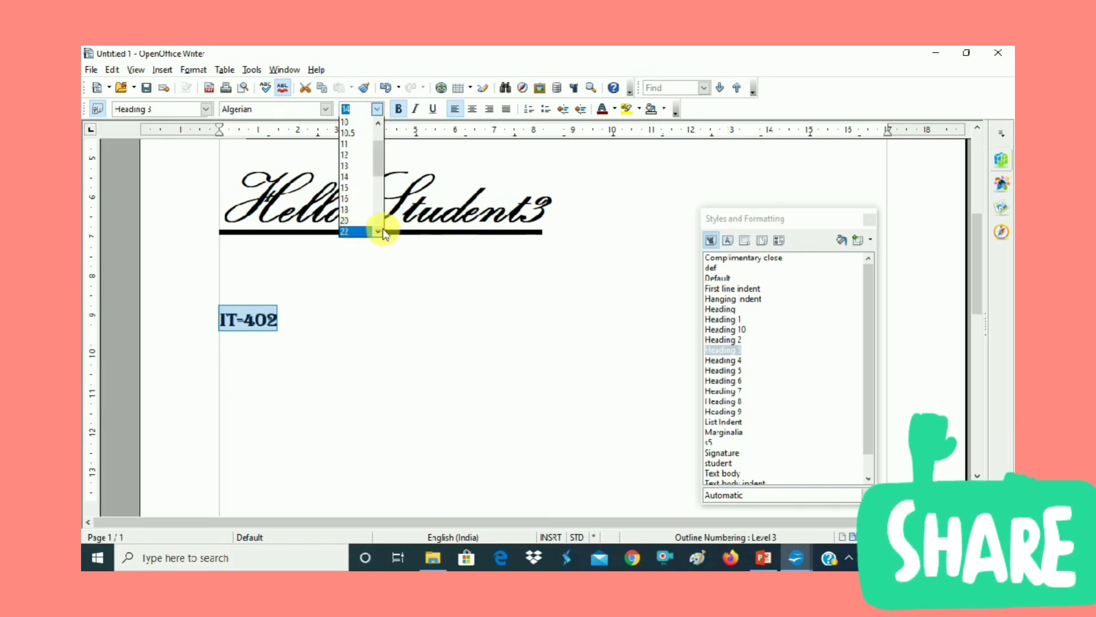
scroll(362, 234, "down", 3)
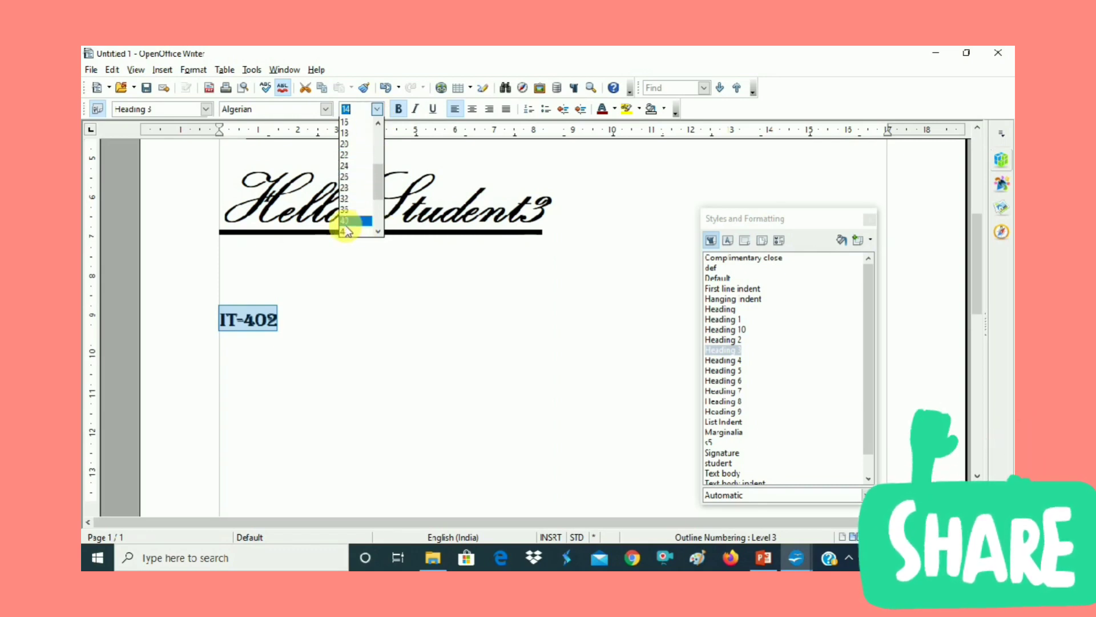
left_click(351, 231)
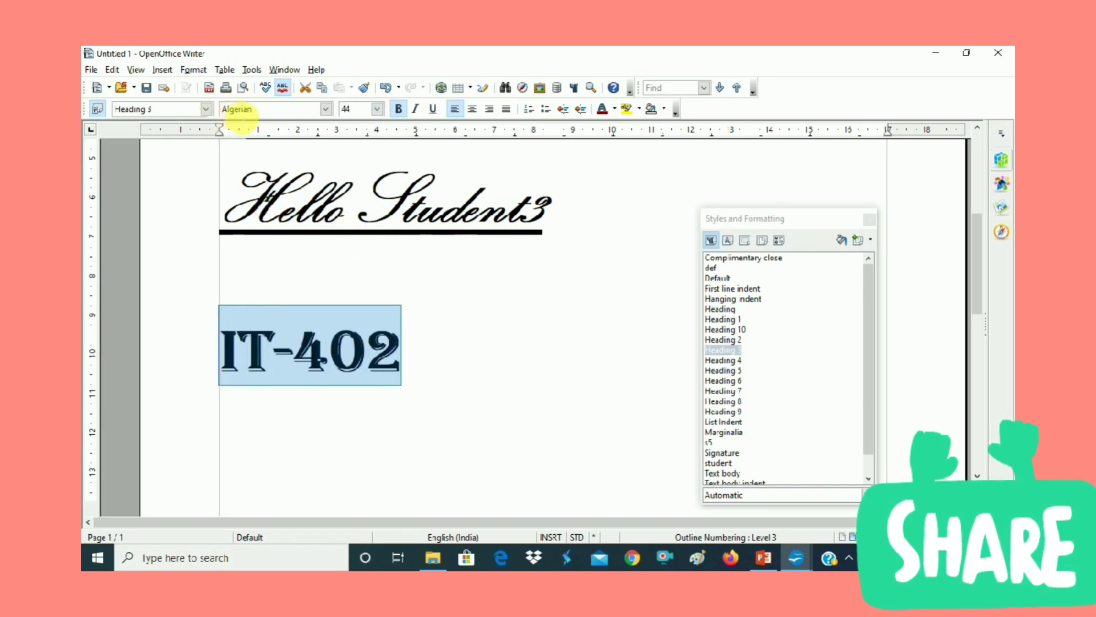
left_click(403, 112)
left_click(433, 113)
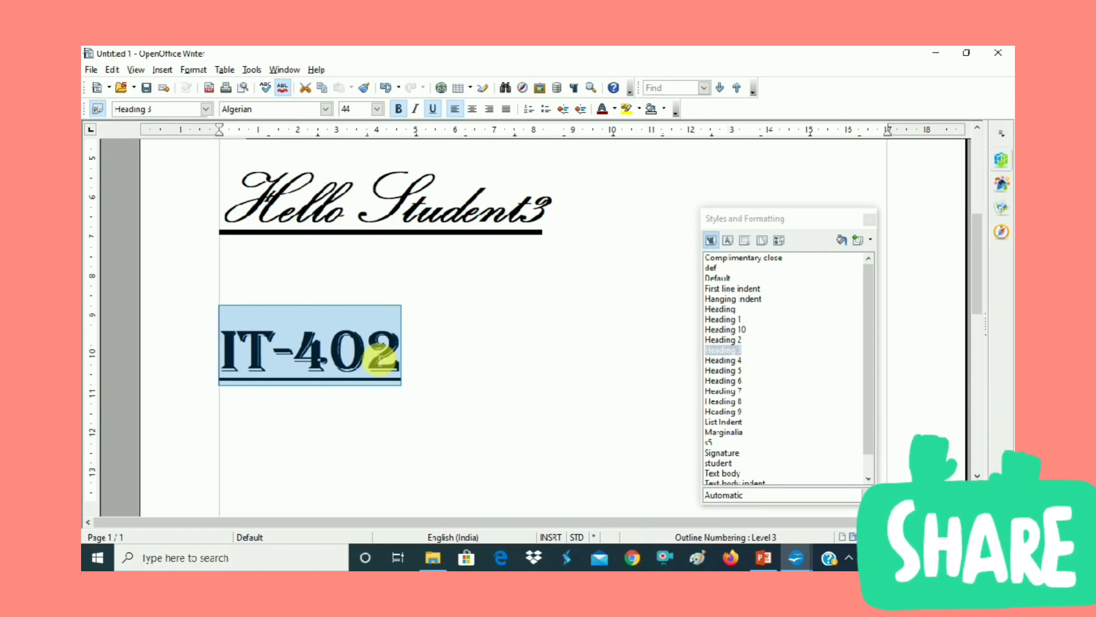
Create a new paragraph style named "s6" from the selected "IT-402" text.
key("shift+F11")
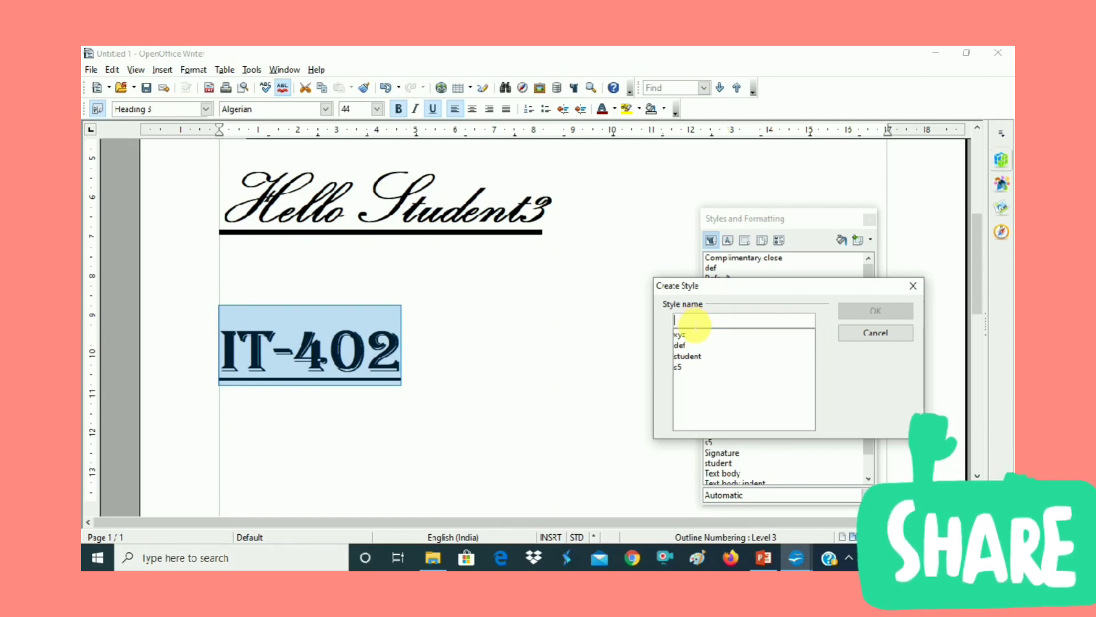
type("s6")
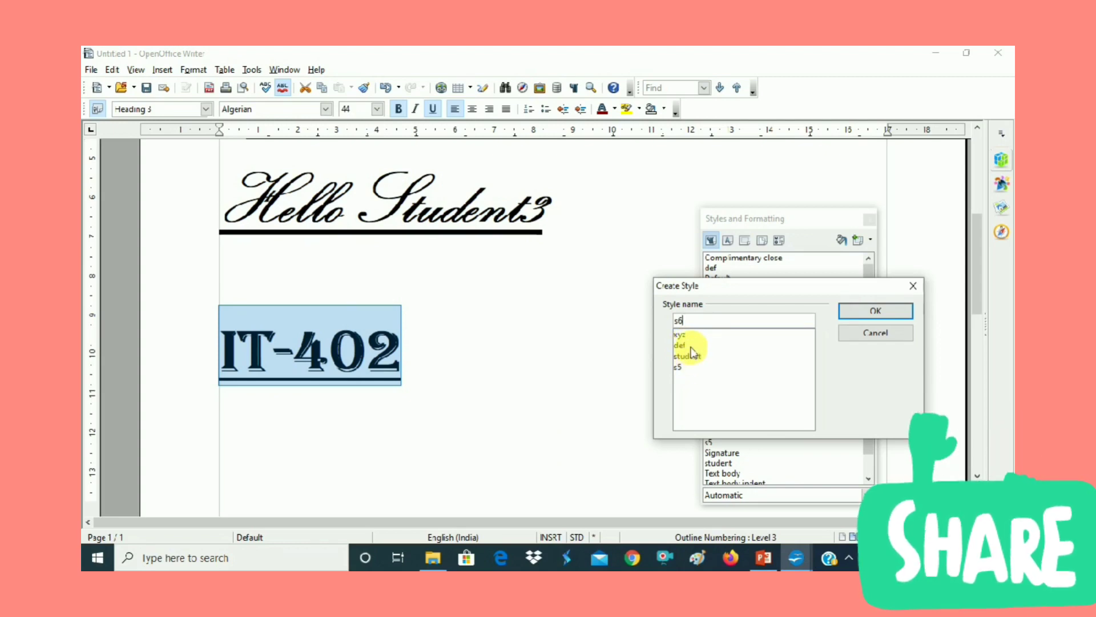
left_click(881, 313)
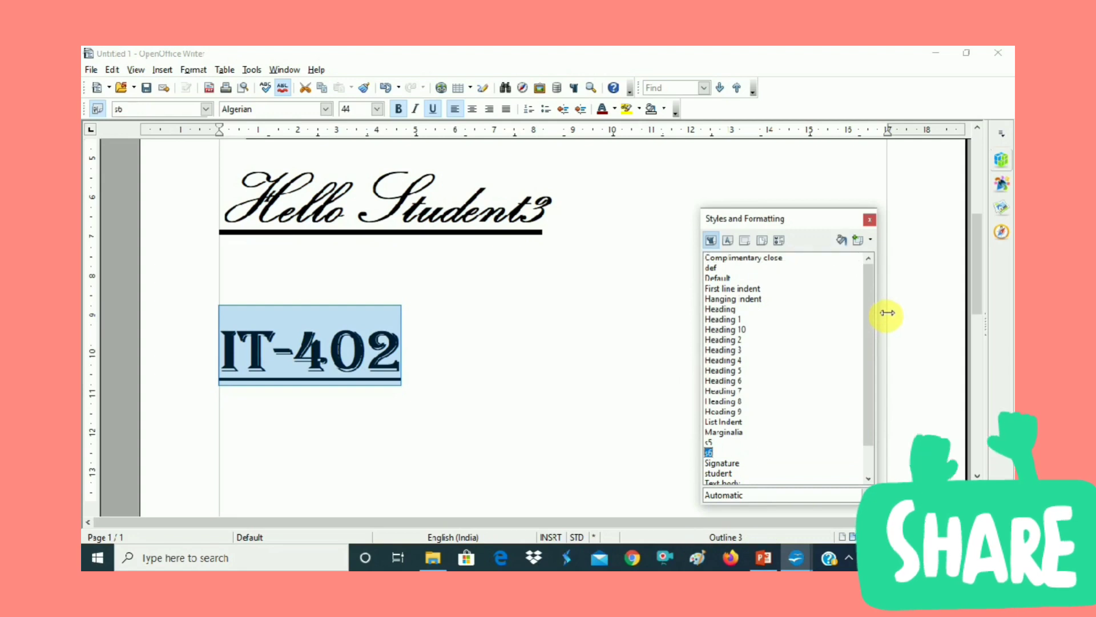
Apply the s6 paragraph style to the "Hello Student3" line.
left_click_drag(557, 225, 221, 221)
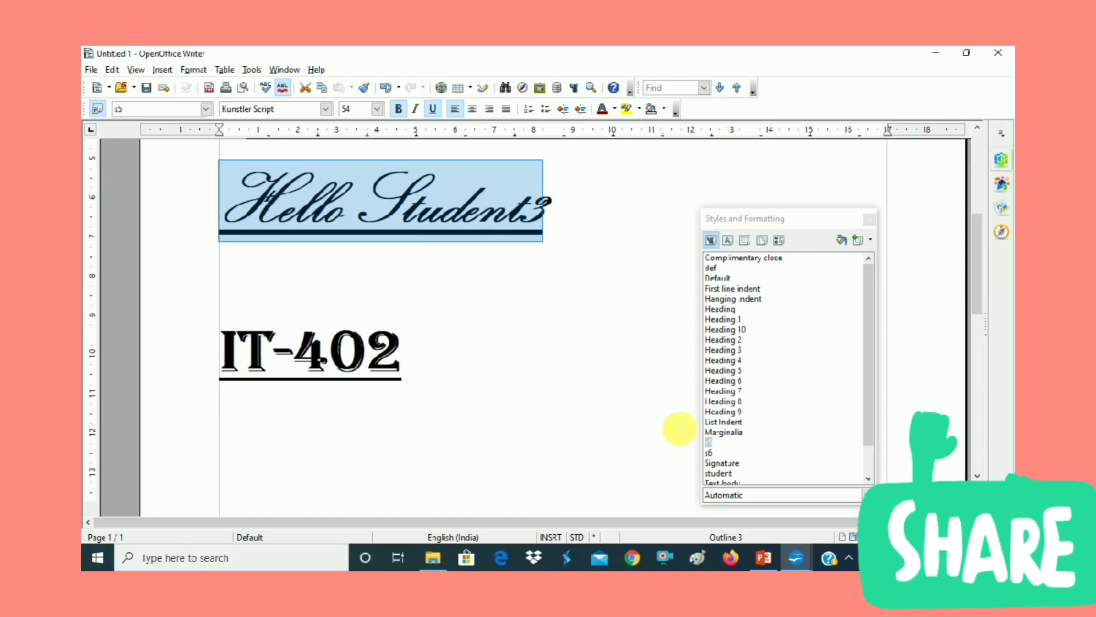
left_click(709, 453)
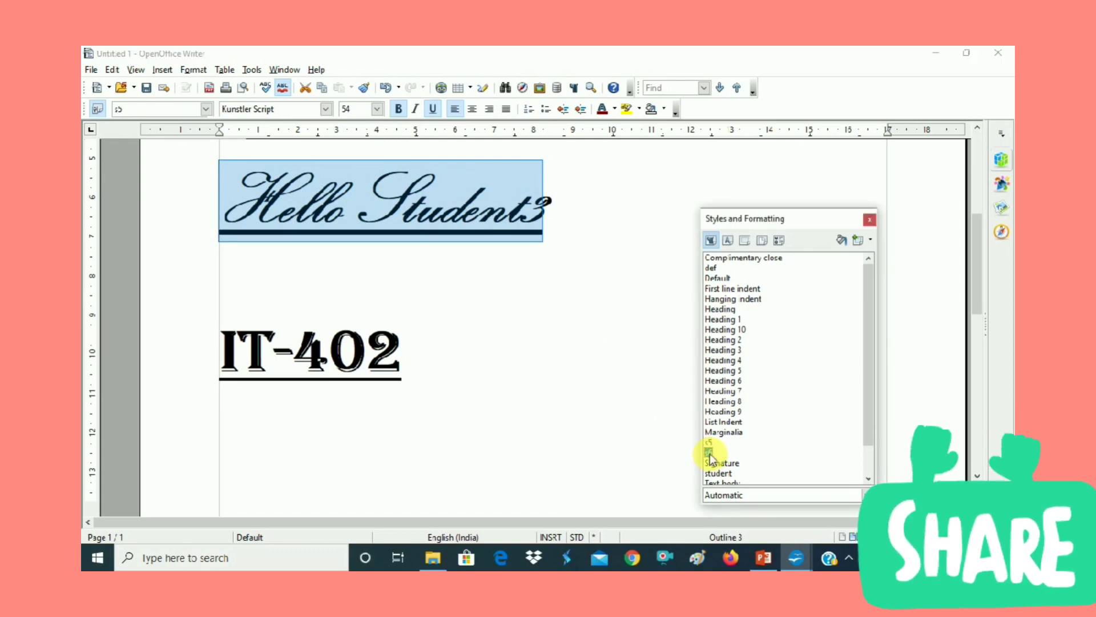
double_click(710, 454)
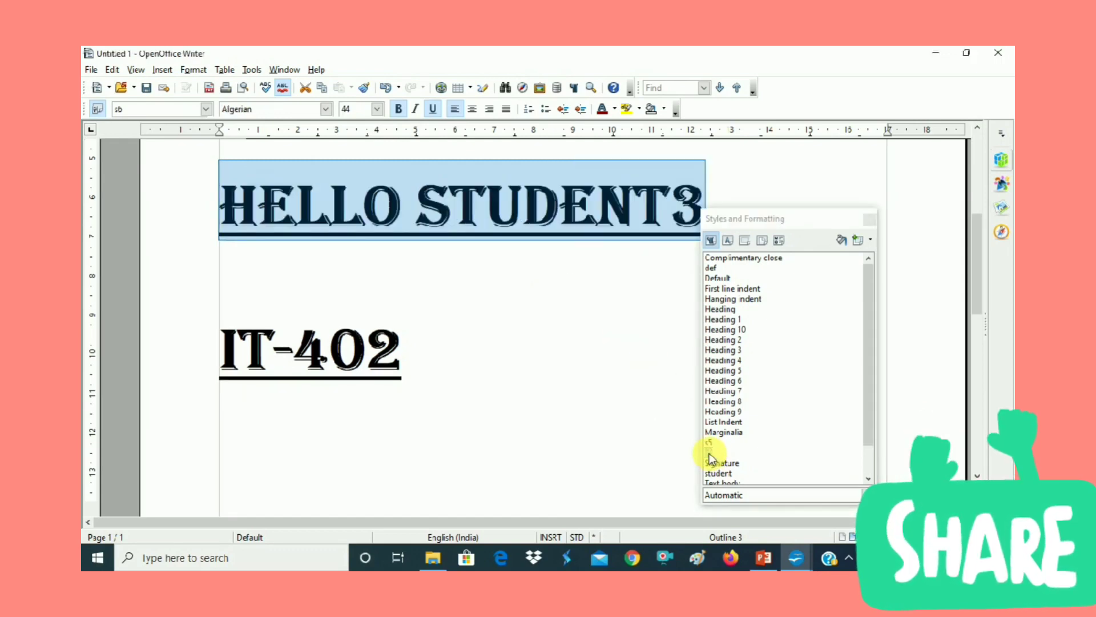